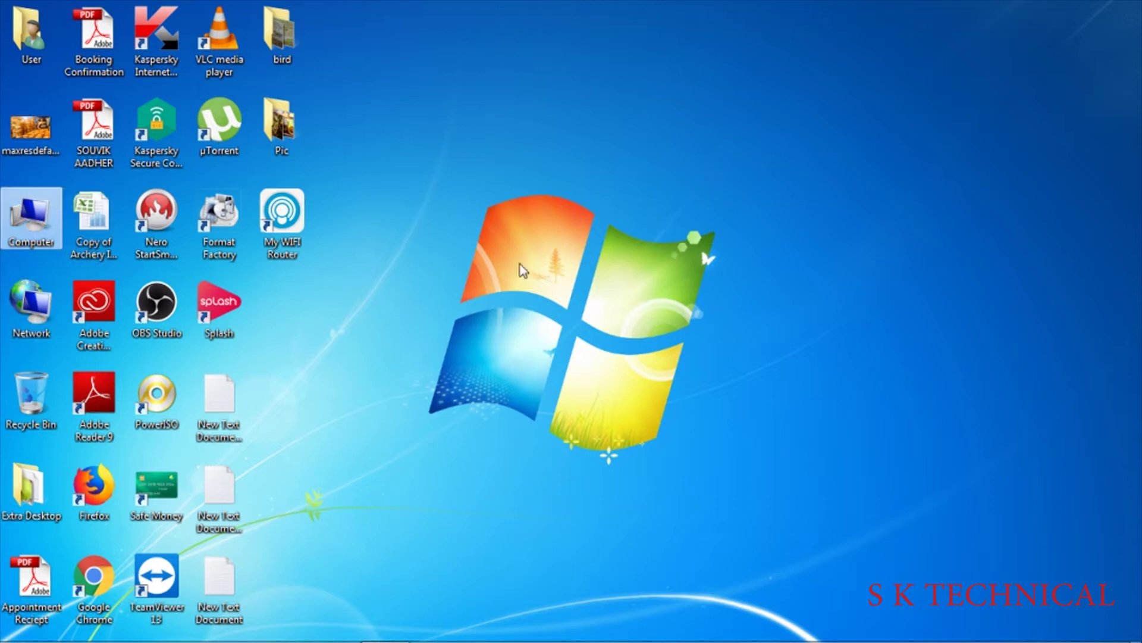
- Open the Computer window and look into Local Disk (C:), then return to the drive overview
double_click(37, 221)
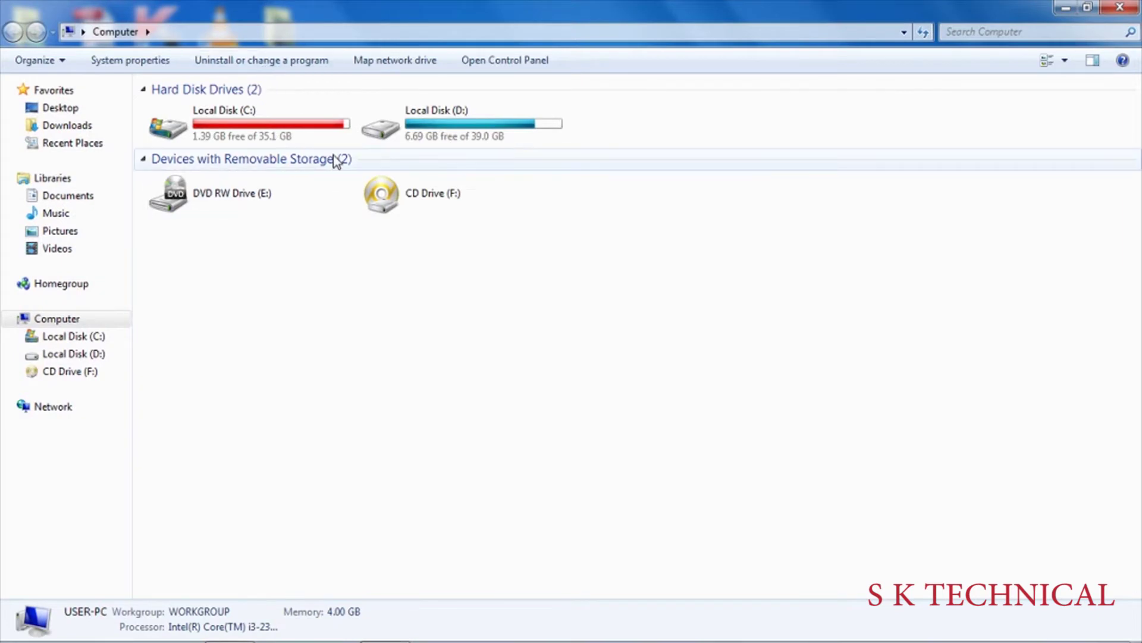
click(300, 122)
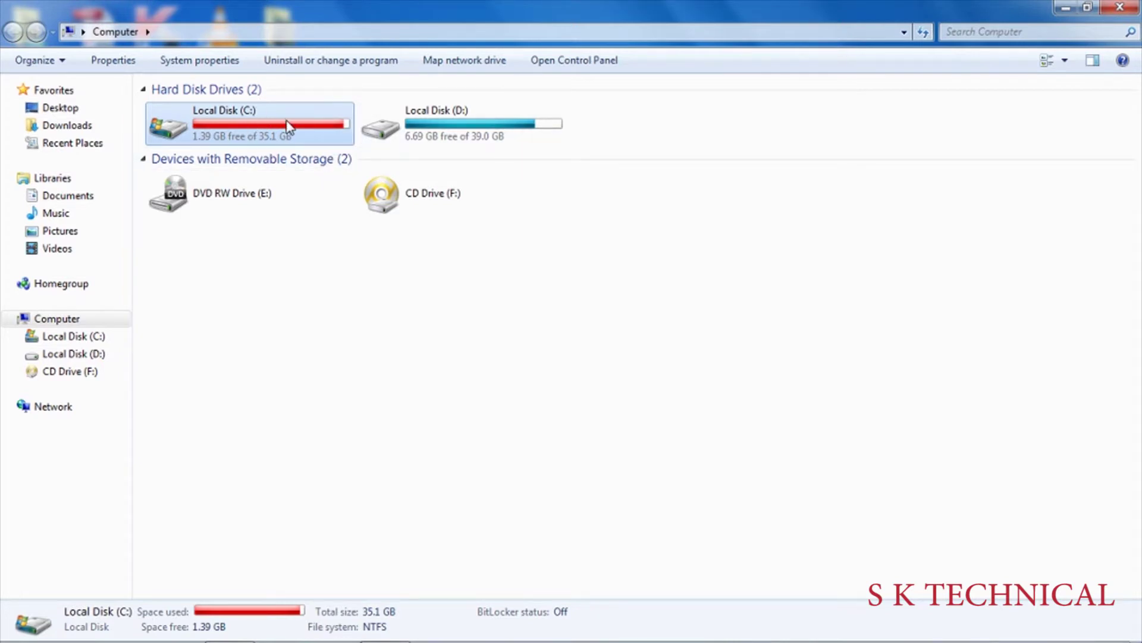
double_click(292, 130)
click(13, 31)
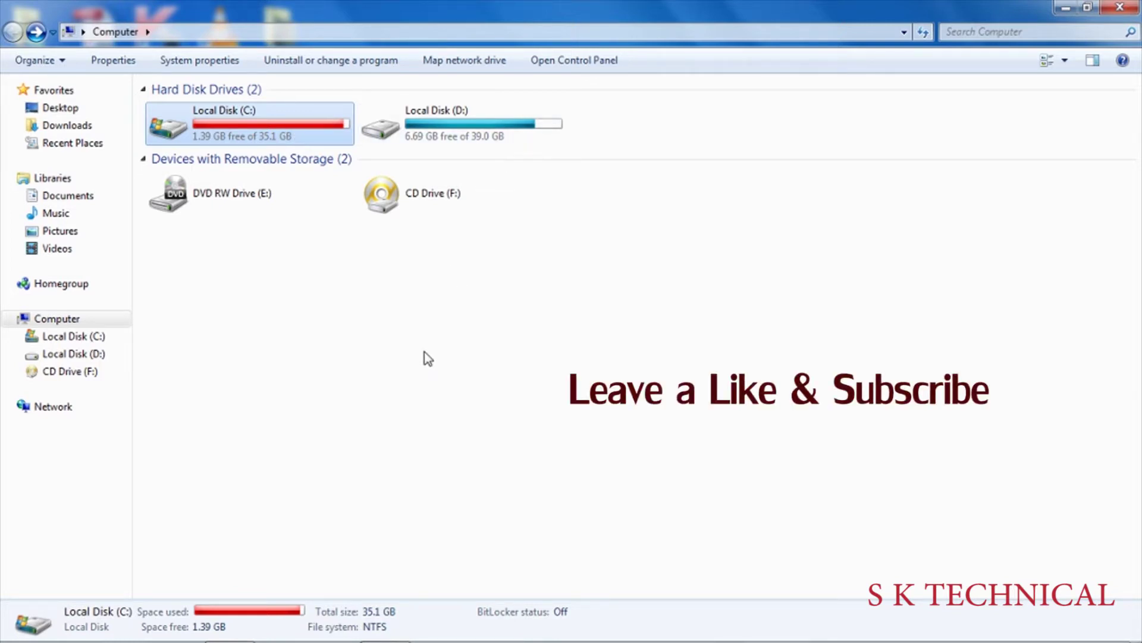
- Refresh the desktop and reopen the Computer window
click(1135, 7)
right_click(525, 77)
click(581, 122)
double_click(31, 216)
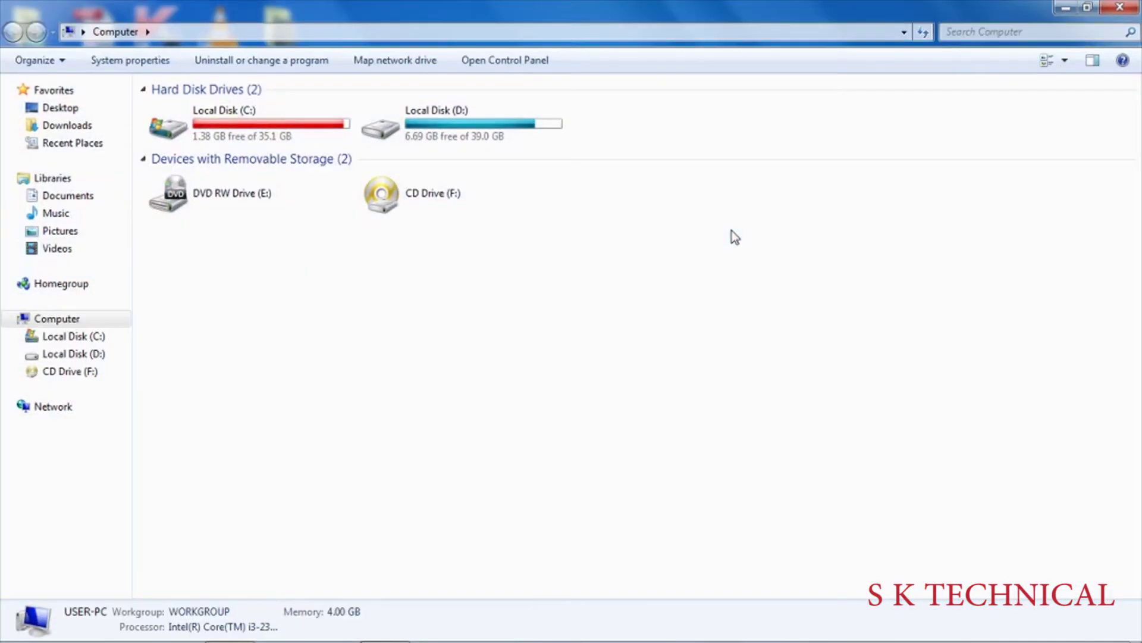
- Set the folder options to show hidden files, folders, and drives
click(68, 64)
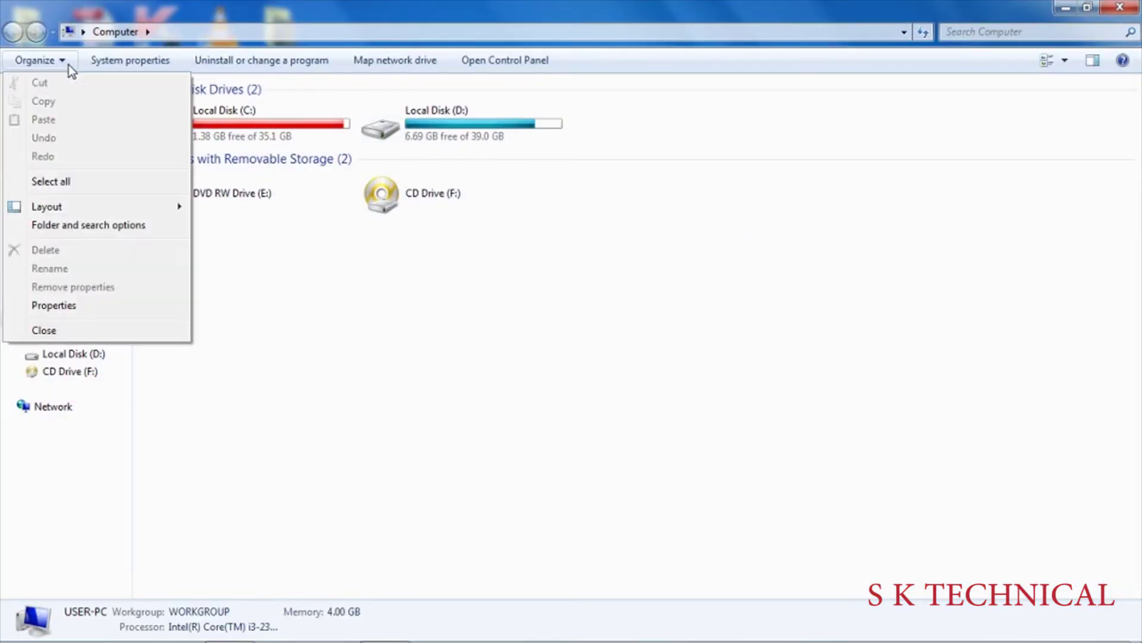
click(95, 229)
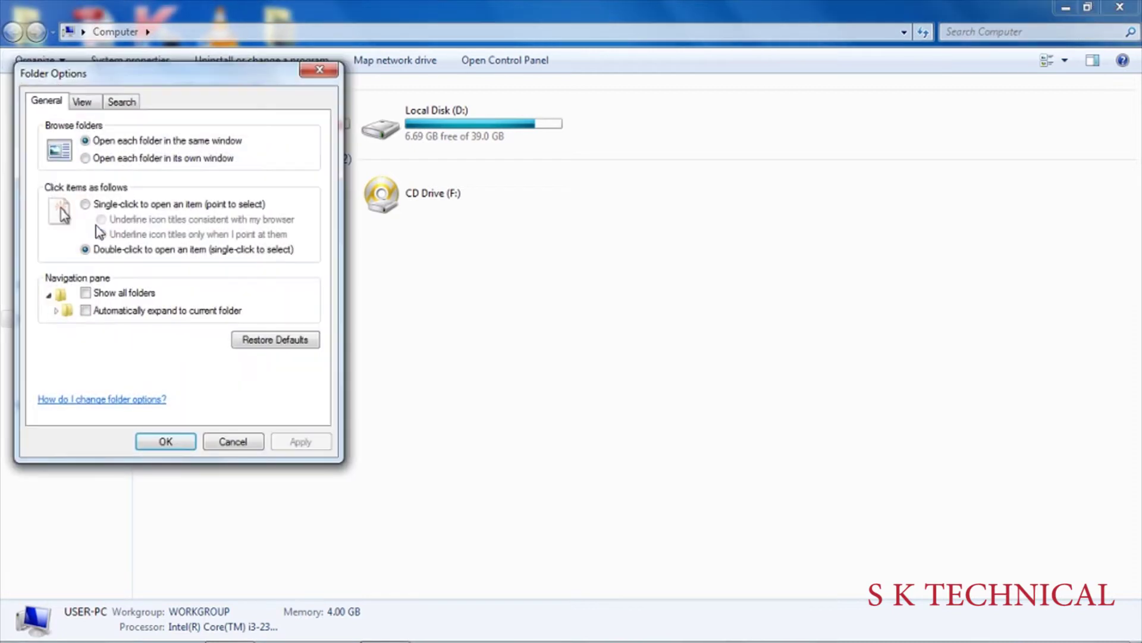
click(88, 106)
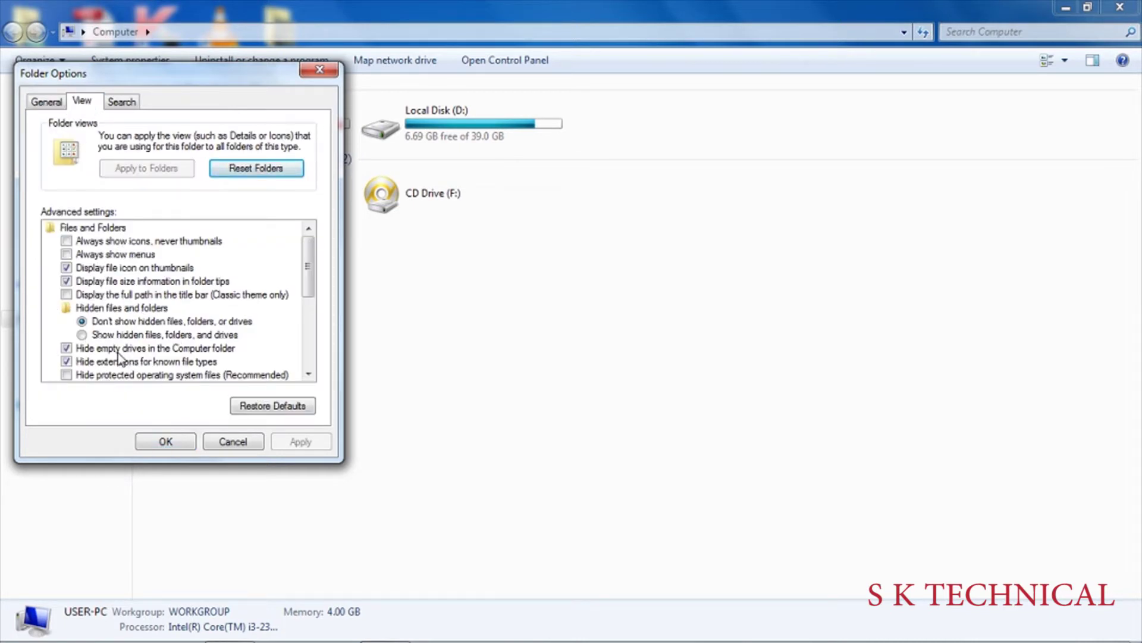
click(84, 337)
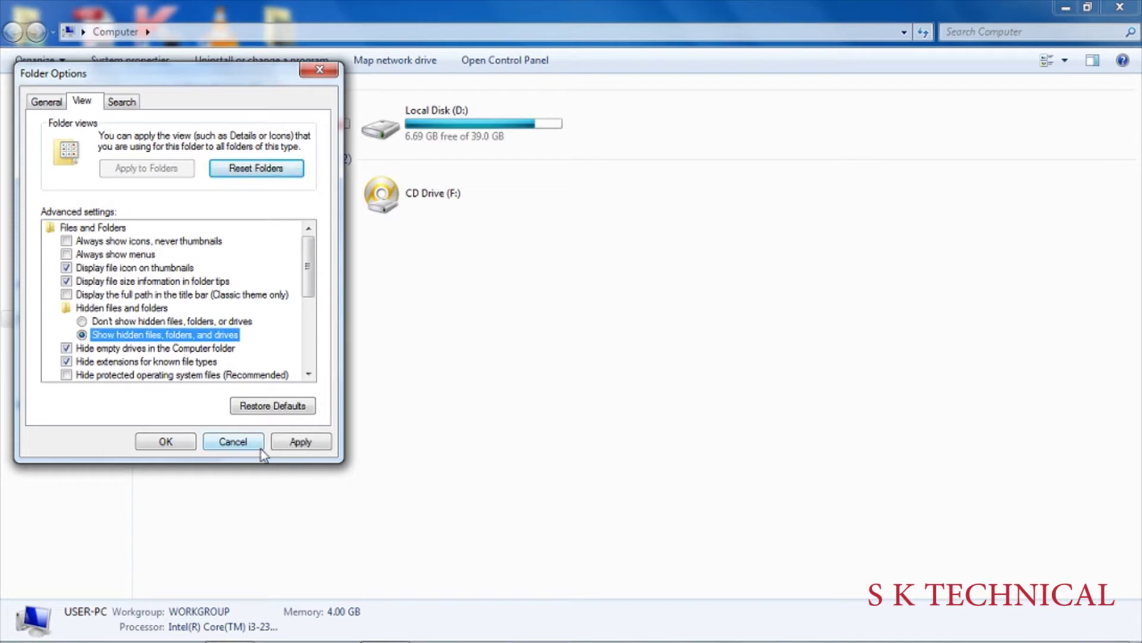
click(176, 440)
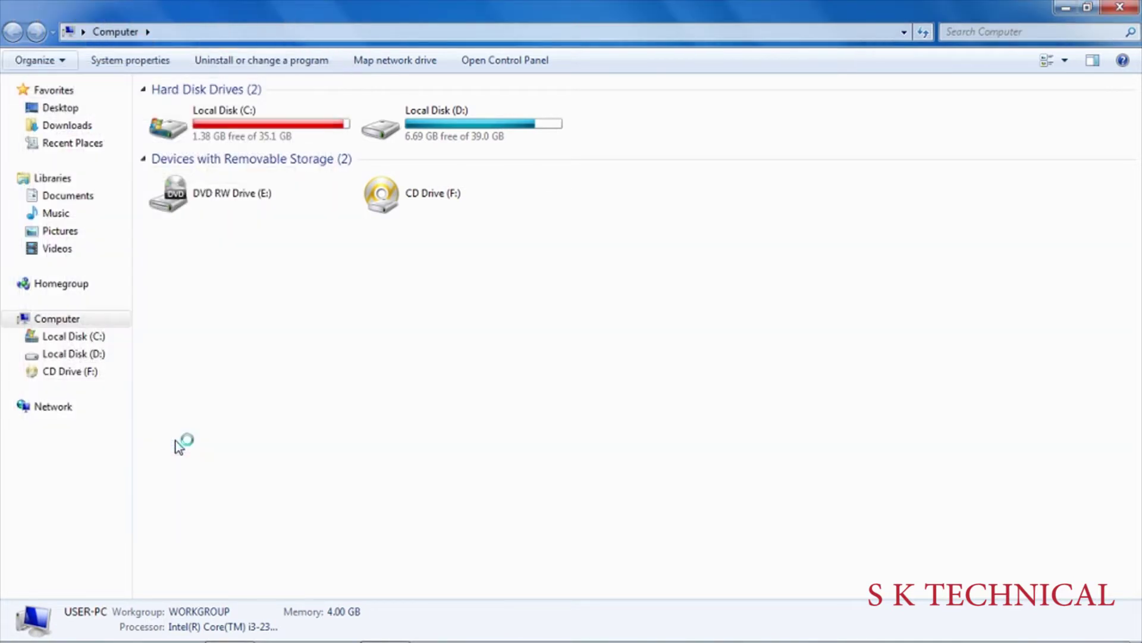
- Open Local Disk (C:) to examine its files and folders, including the hidden ones
double_click(308, 131)
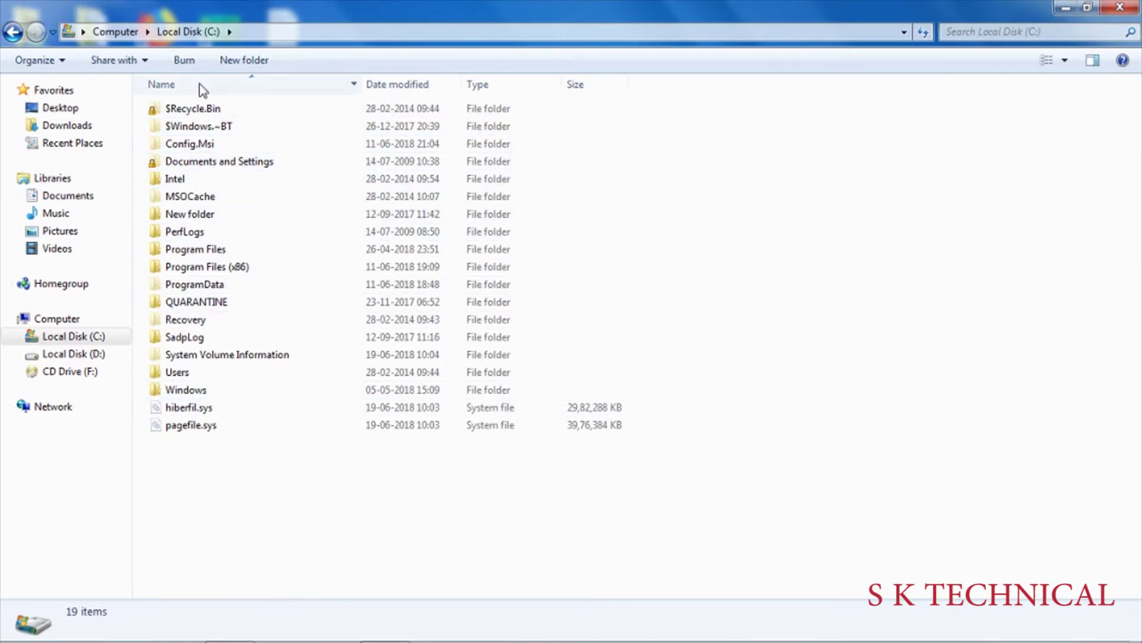
click(13, 31)
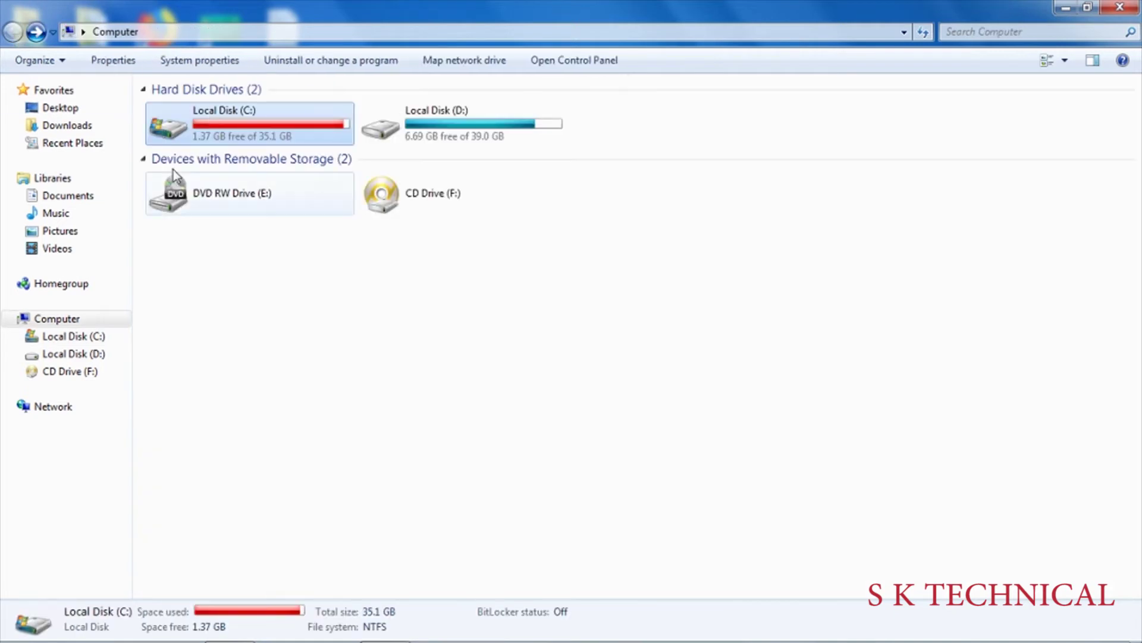
double_click(264, 123)
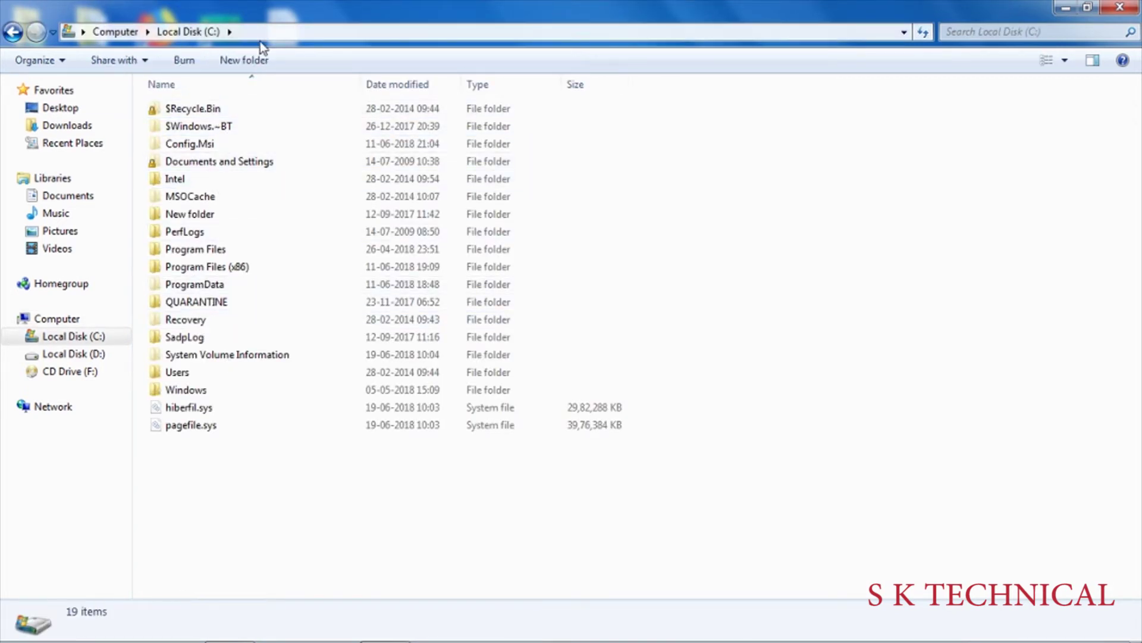
- Check the size of the $Windows.~BT folder on Local Disk (C:) in its properties
click(197, 163)
right_click(199, 165)
click(189, 128)
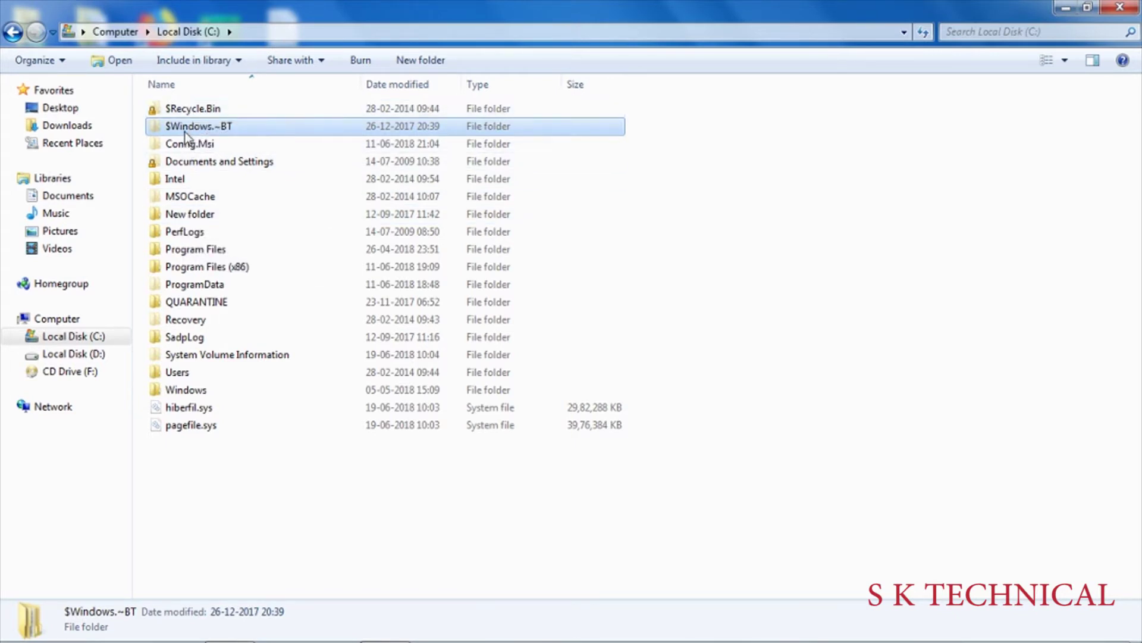
right_click(186, 127)
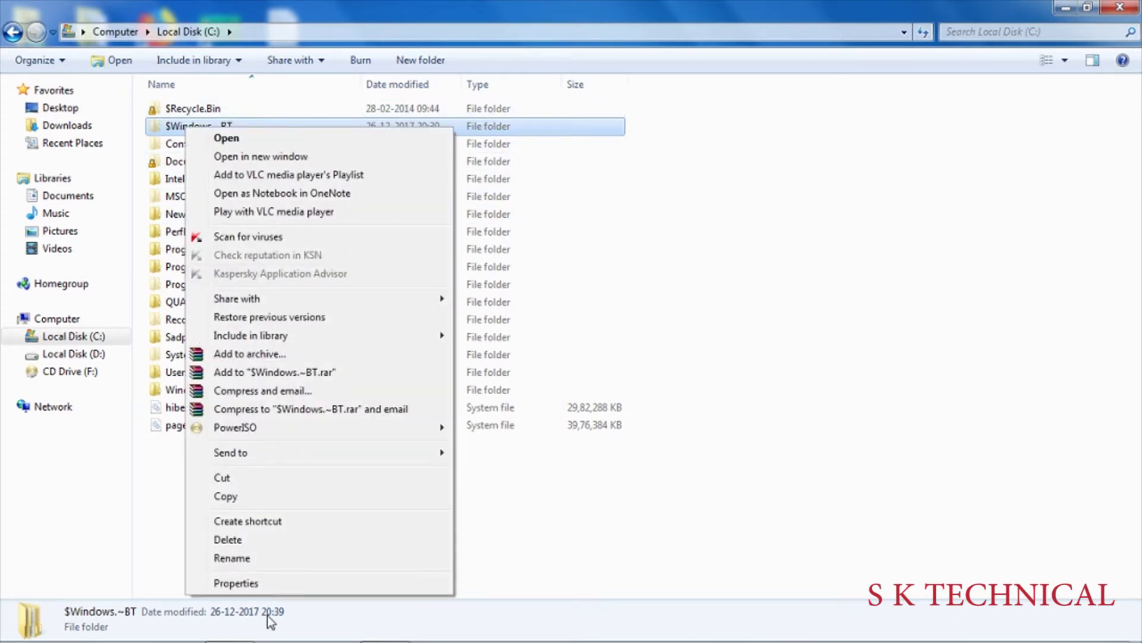
click(267, 582)
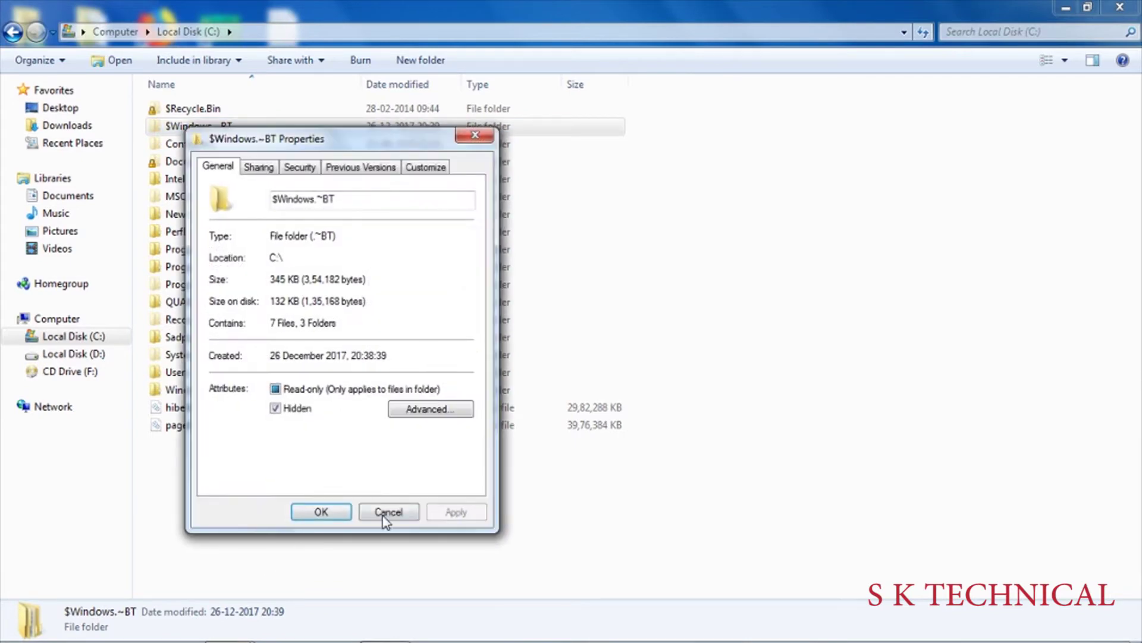
click(390, 513)
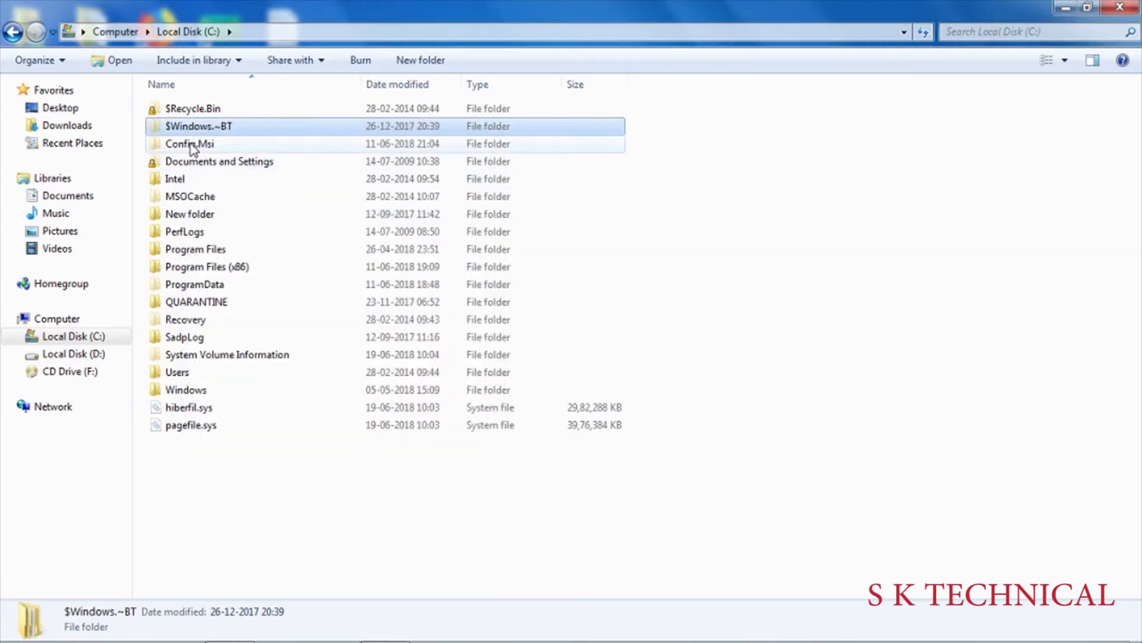
- Check the size of the Config.Msi folder in its properties
right_click(190, 141)
click(264, 595)
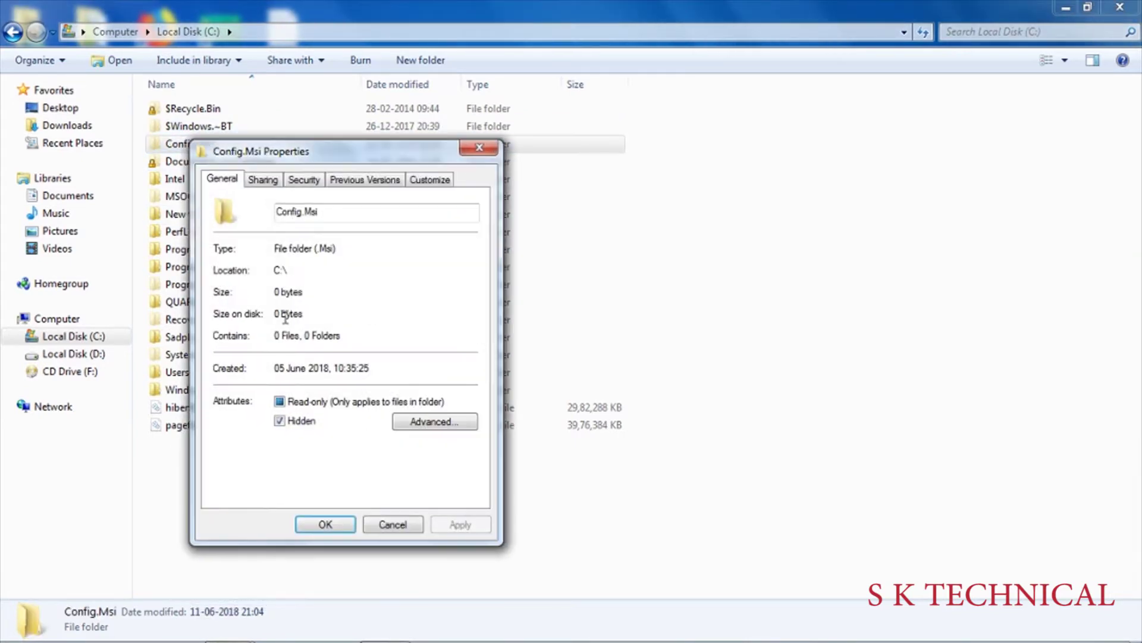
click(392, 525)
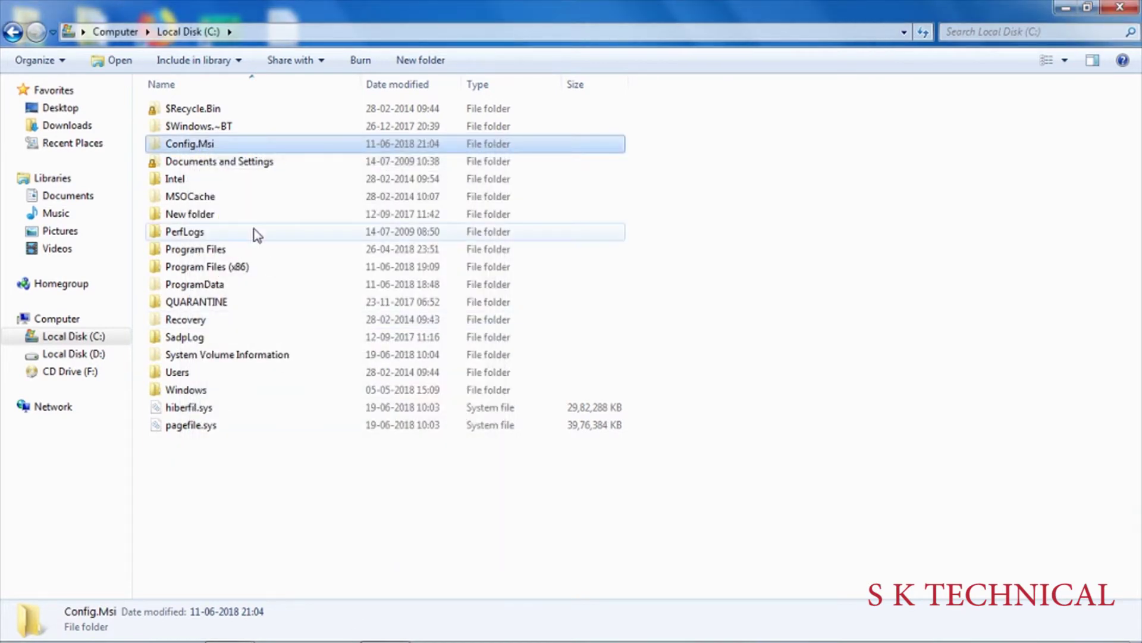
- View the properties of the Documents and Settings folder and try to open the folder
click(218, 162)
right_click(217, 162)
click(341, 613)
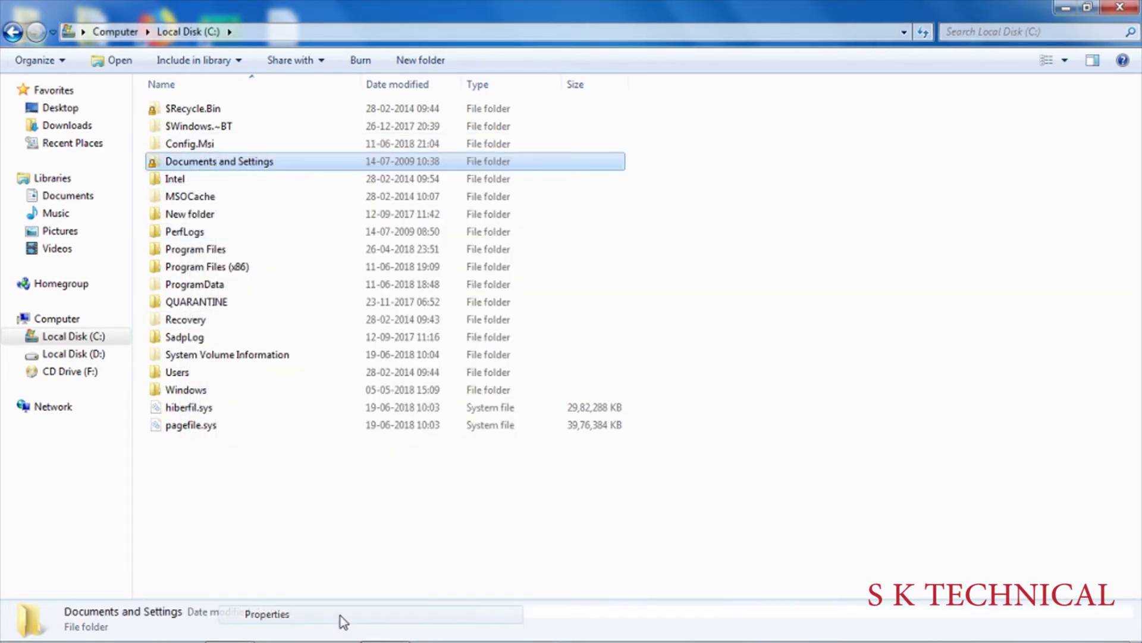
click(419, 542)
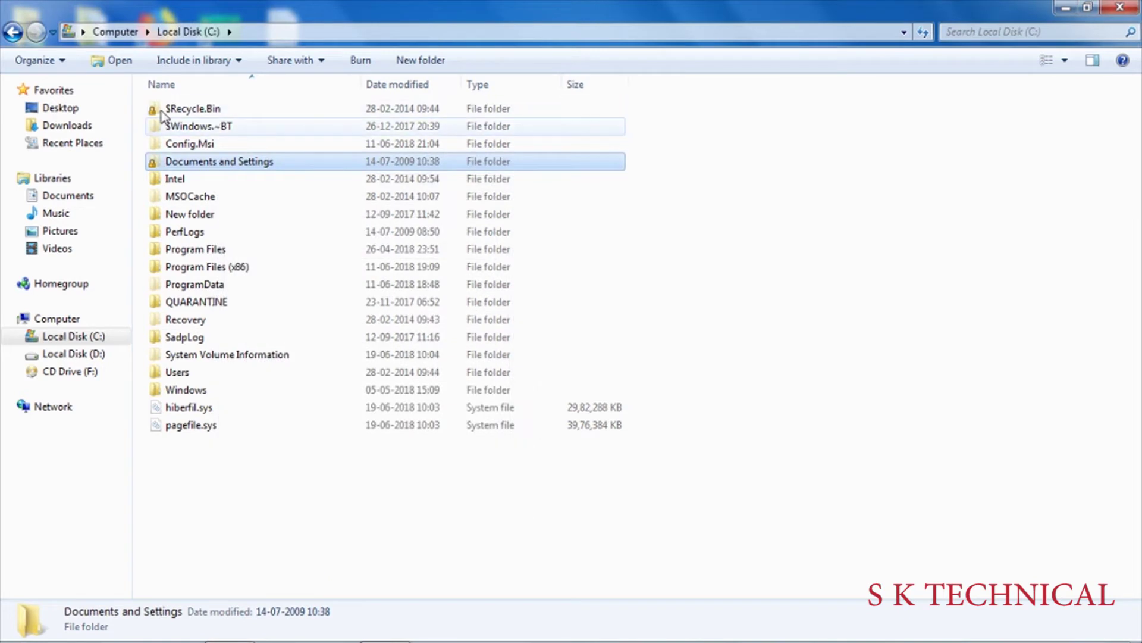
double_click(203, 164)
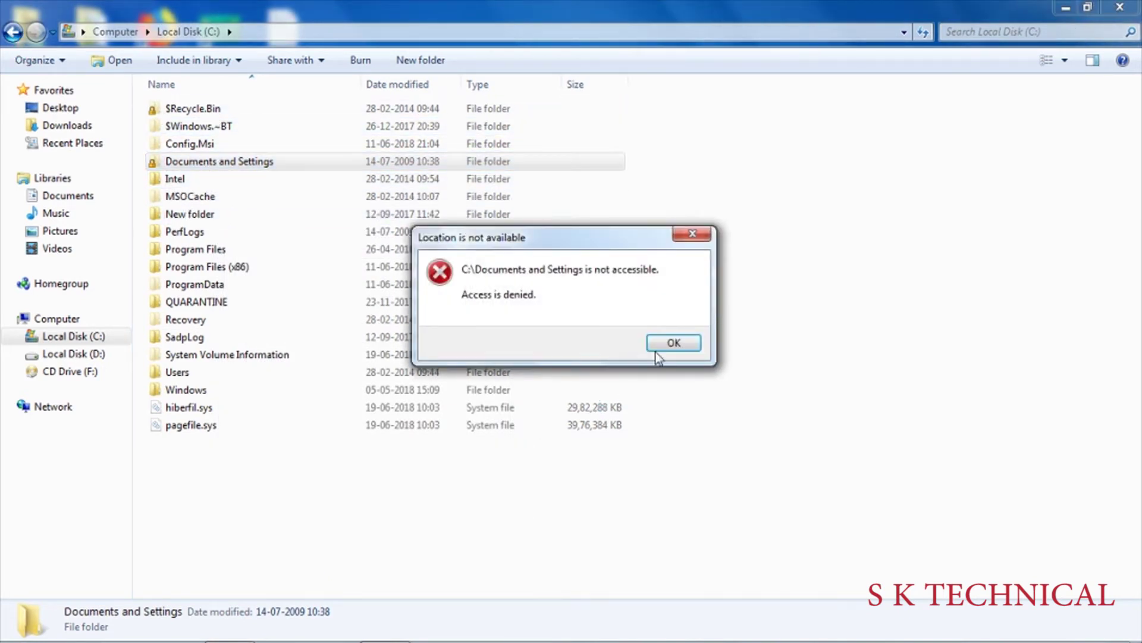
click(668, 341)
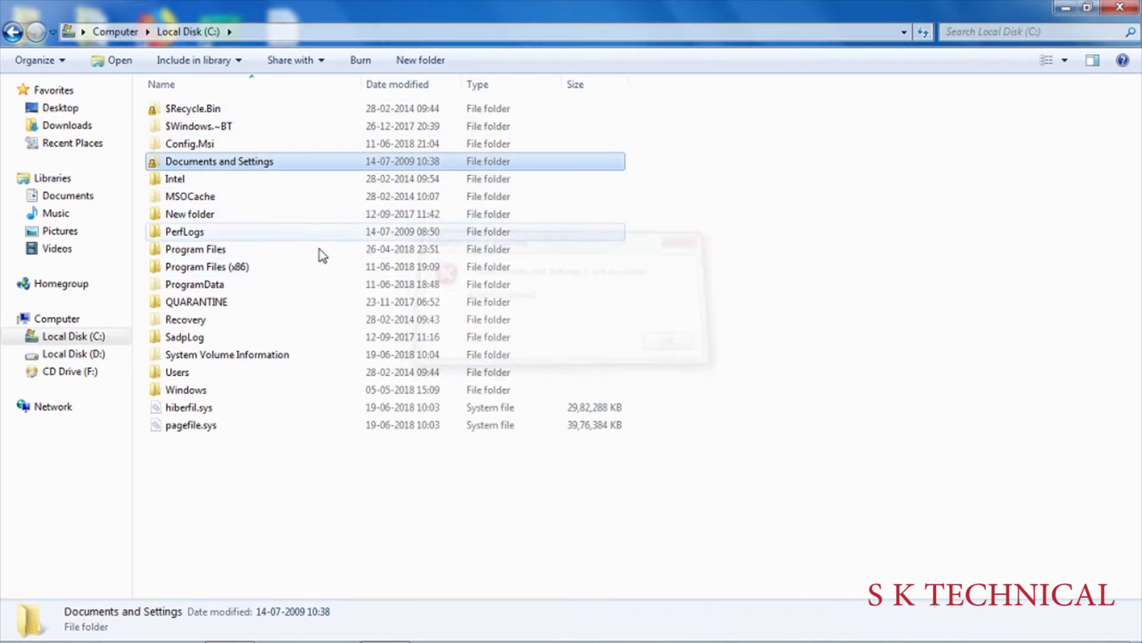
- Check the size of the MSOCache folder in its properties
right_click(186, 198)
click(280, 629)
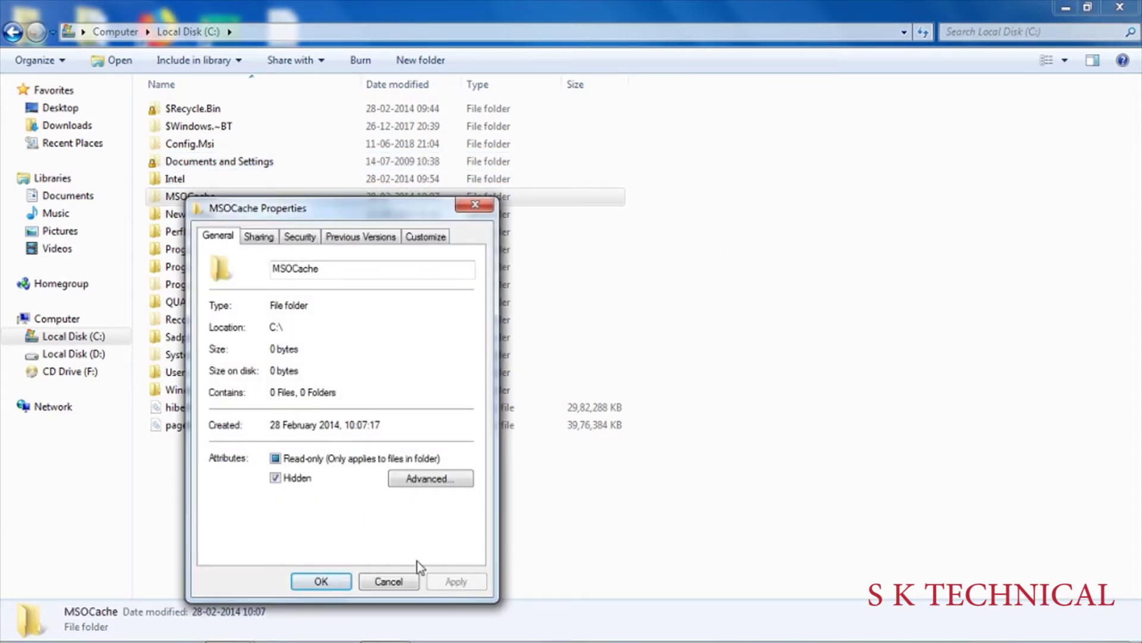
click(389, 584)
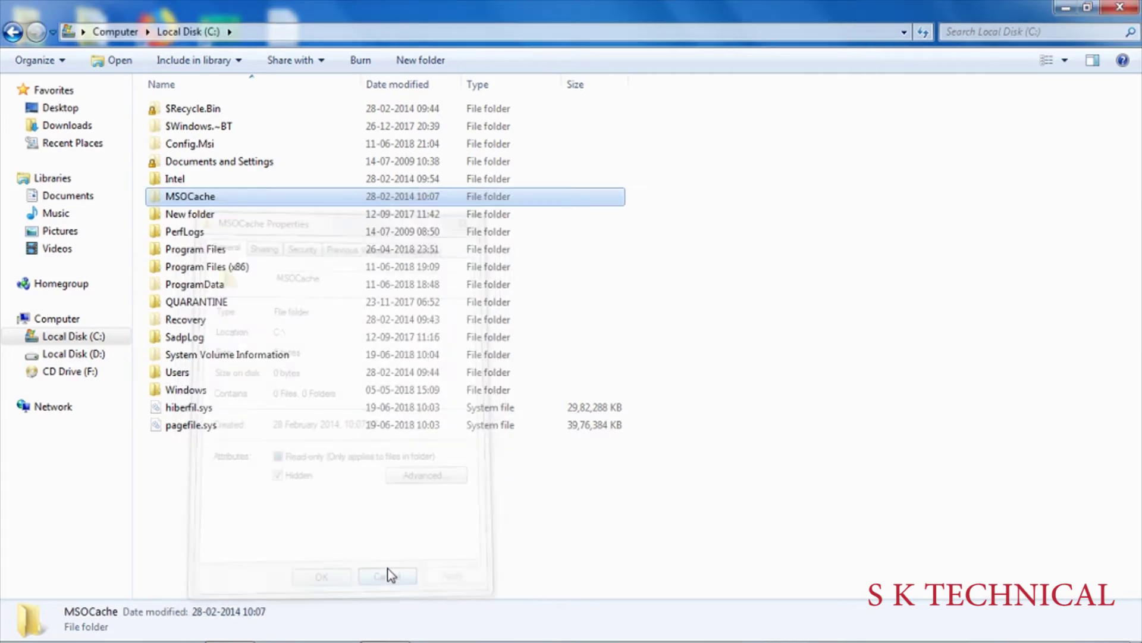
- Check the size of the folder named New folder in its properties
click(184, 215)
right_click(185, 215)
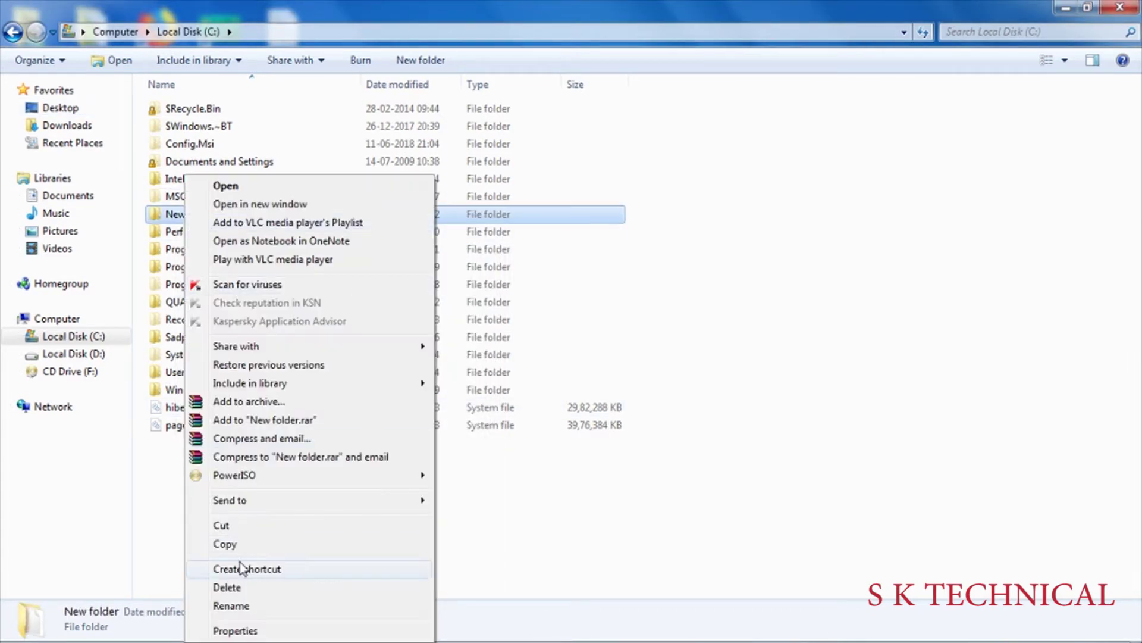
click(247, 628)
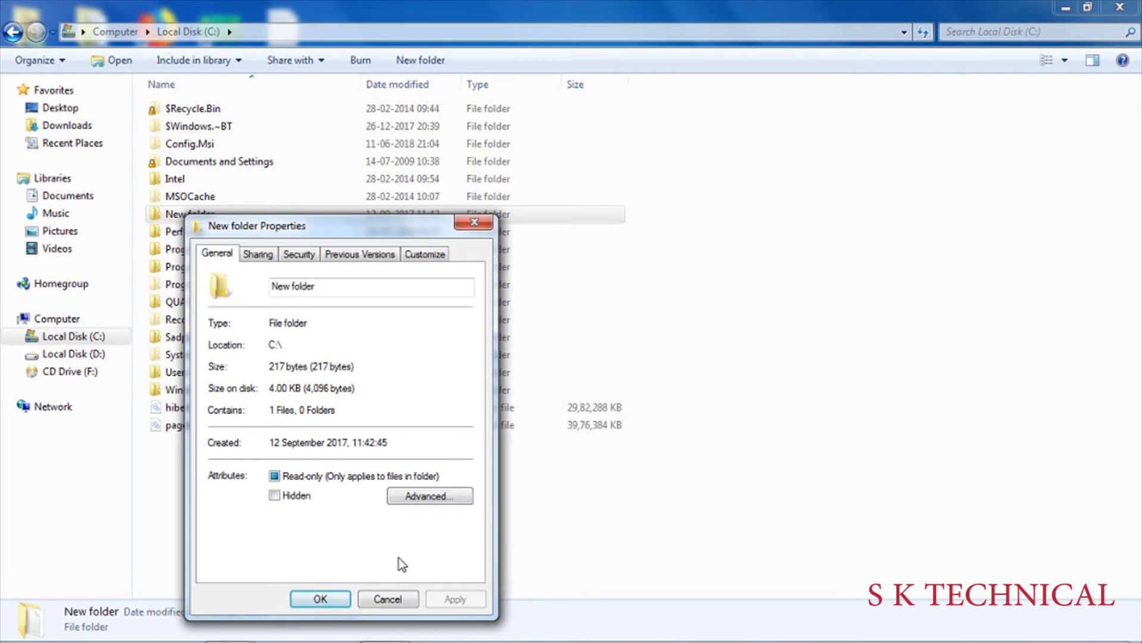
click(389, 599)
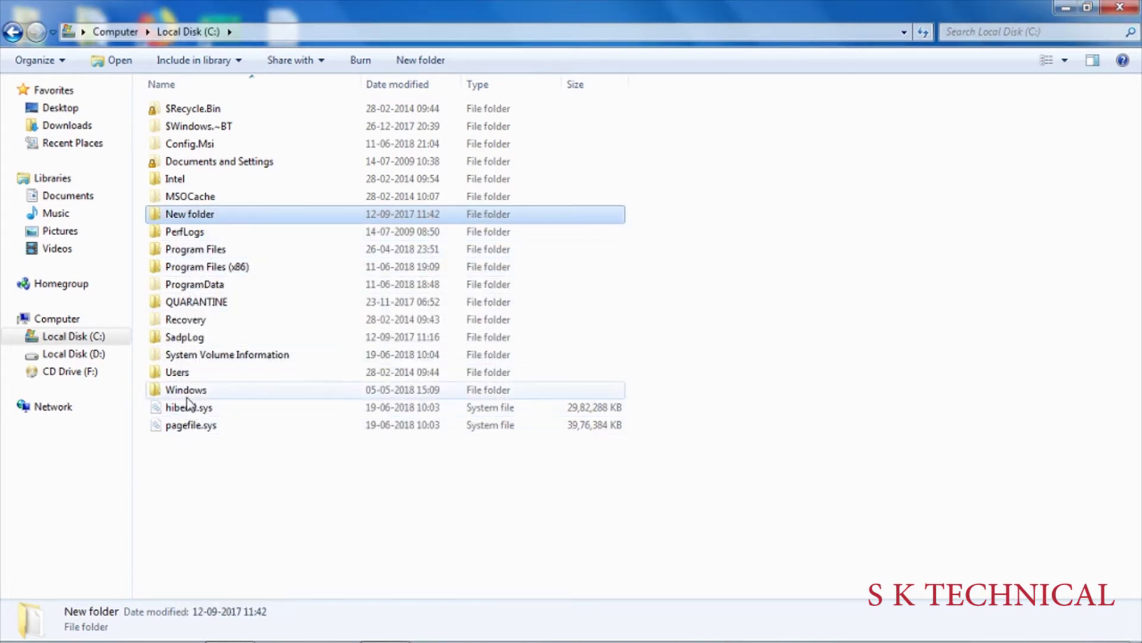
- Check the total size of the Users folder in its properties
click(179, 375)
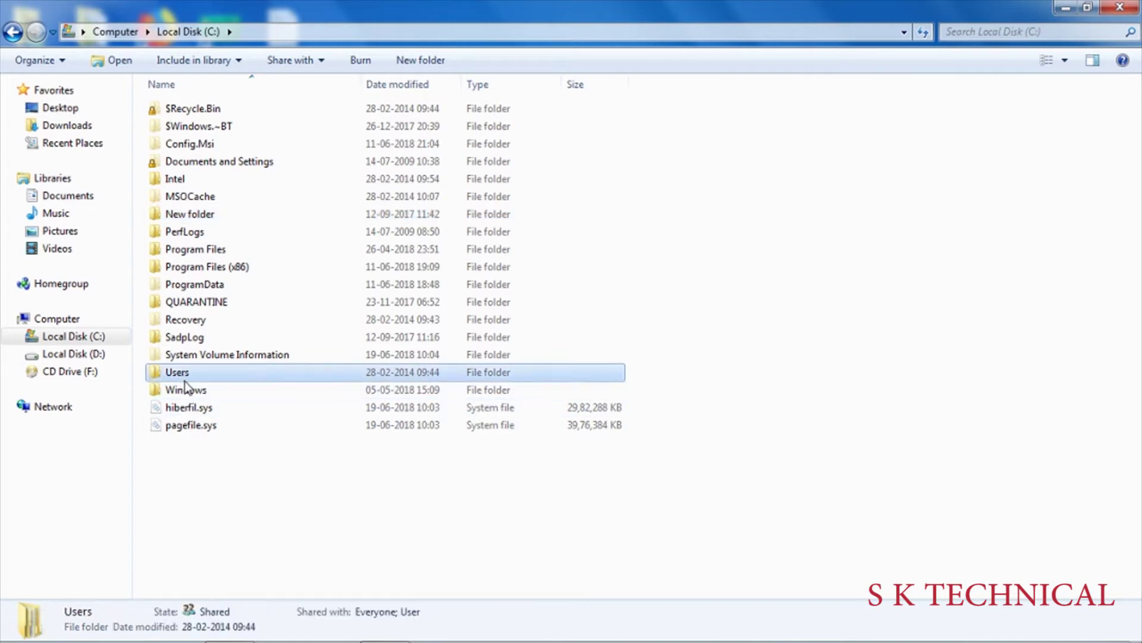
right_click(186, 376)
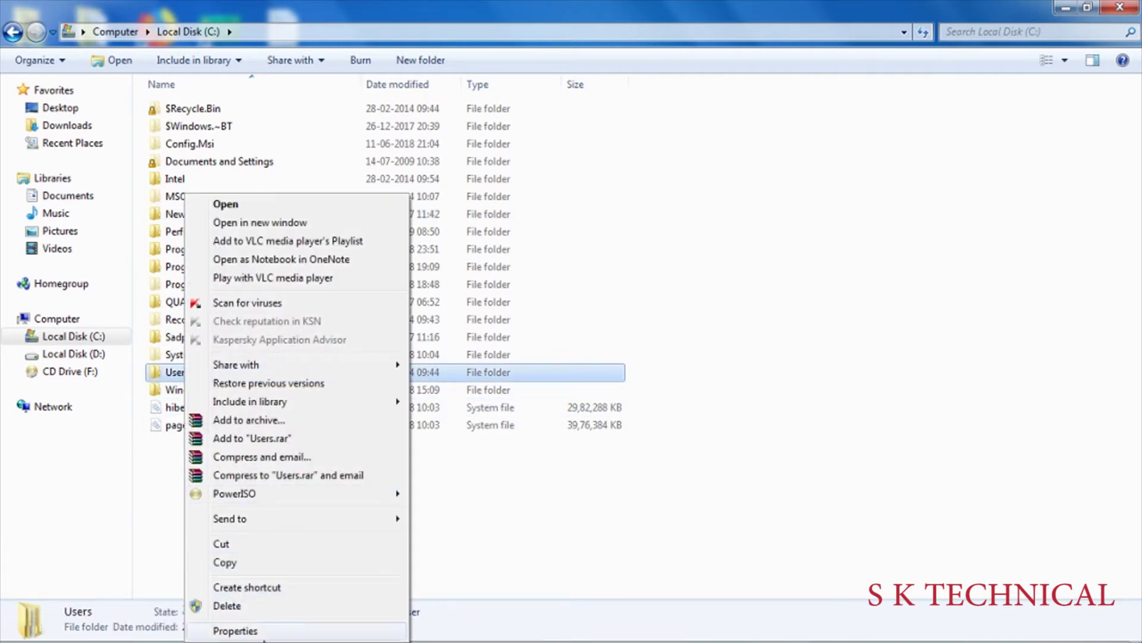
click(236, 631)
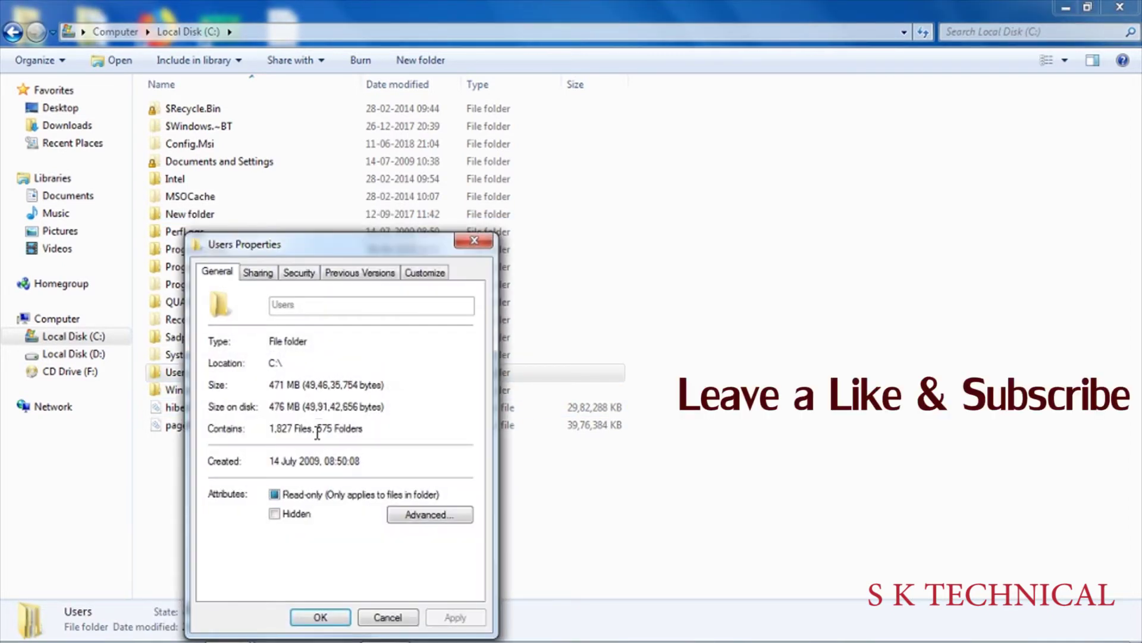
drag(349, 248, 317, 104)
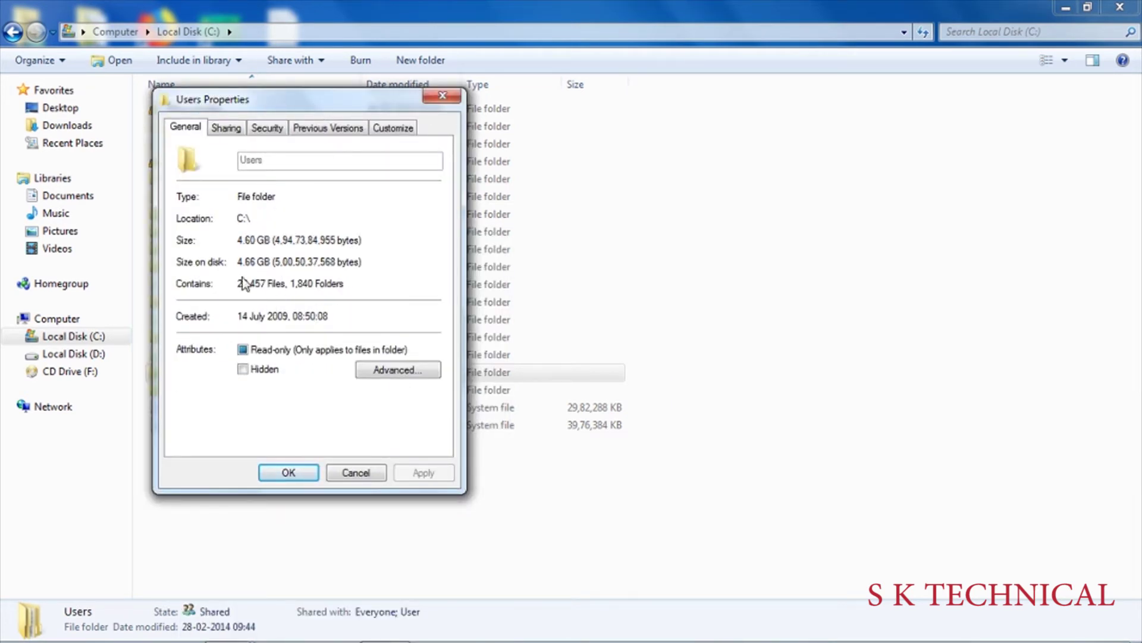
drag(308, 101, 374, 99)
click(509, 94)
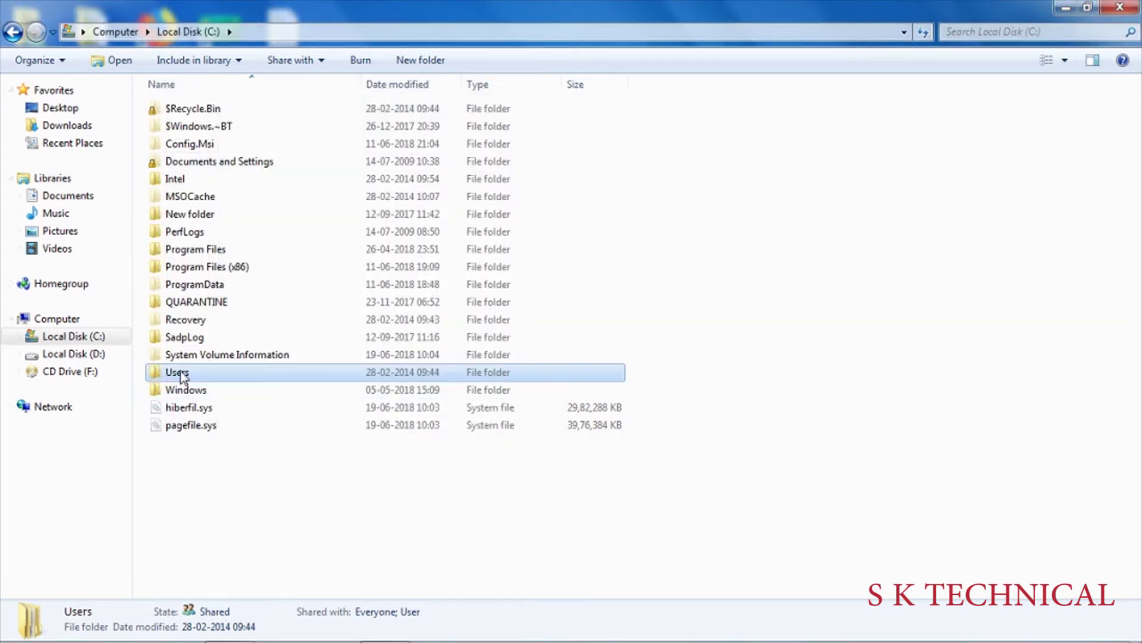
- Check the size of the Program Files folder in its properties, then look through its contents and return to Local Disk (C:)
click(194, 250)
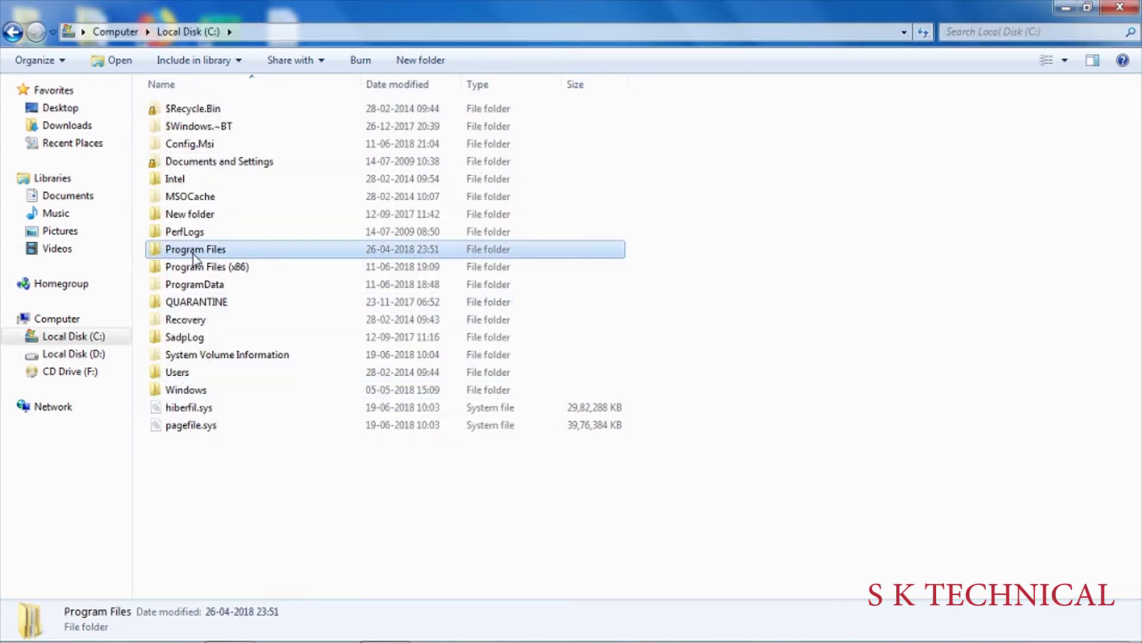
right_click(193, 255)
click(250, 628)
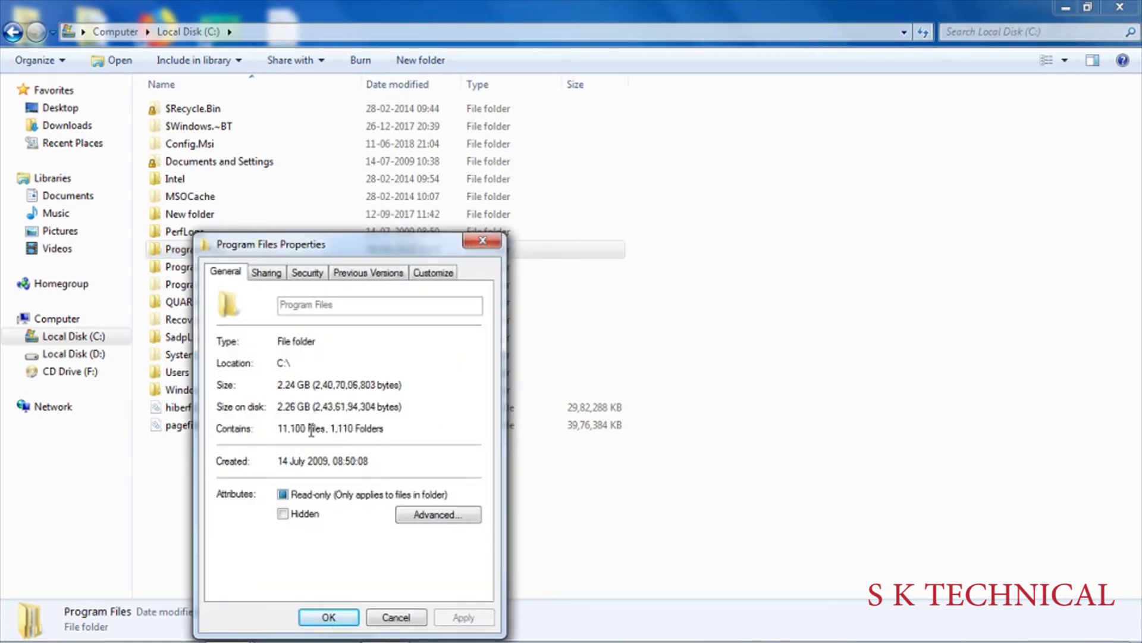
drag(393, 253, 470, 150)
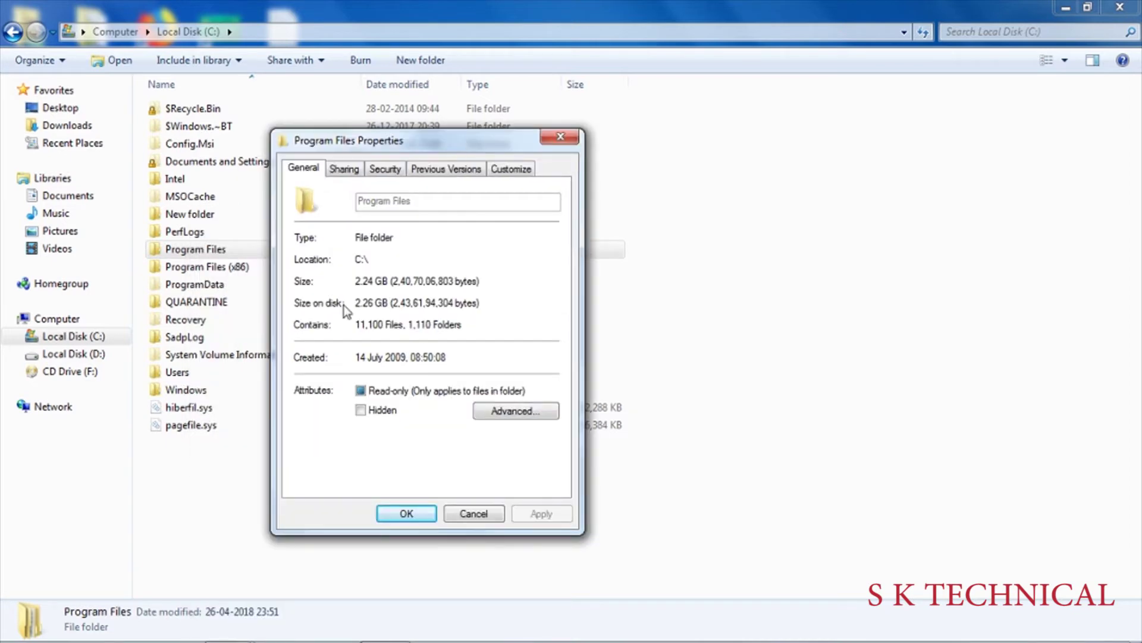
click(482, 516)
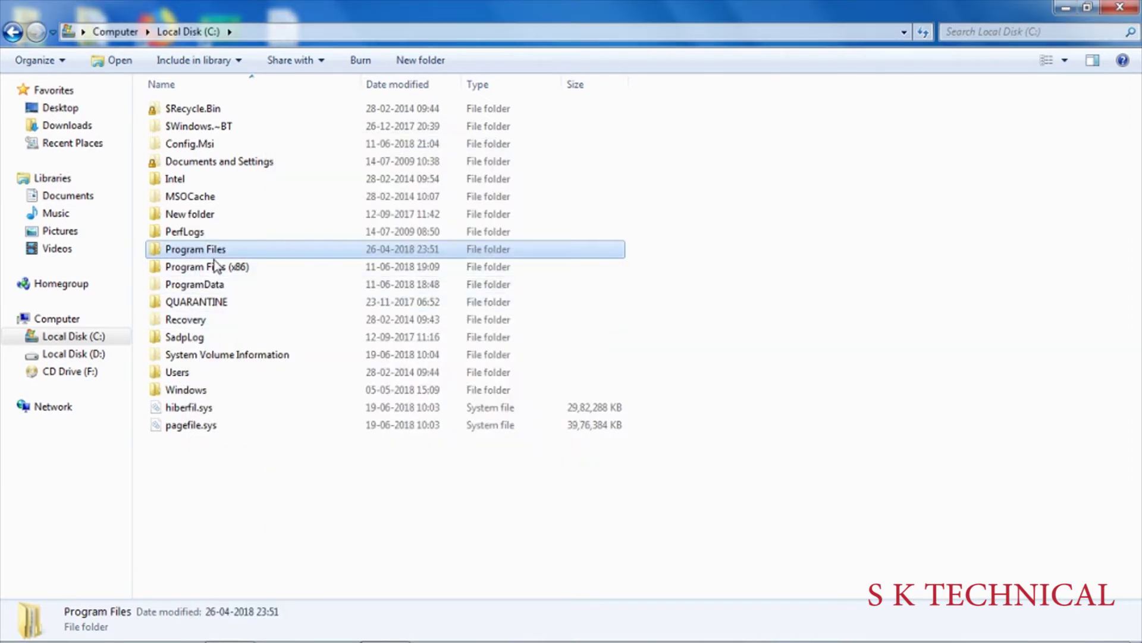
double_click(217, 250)
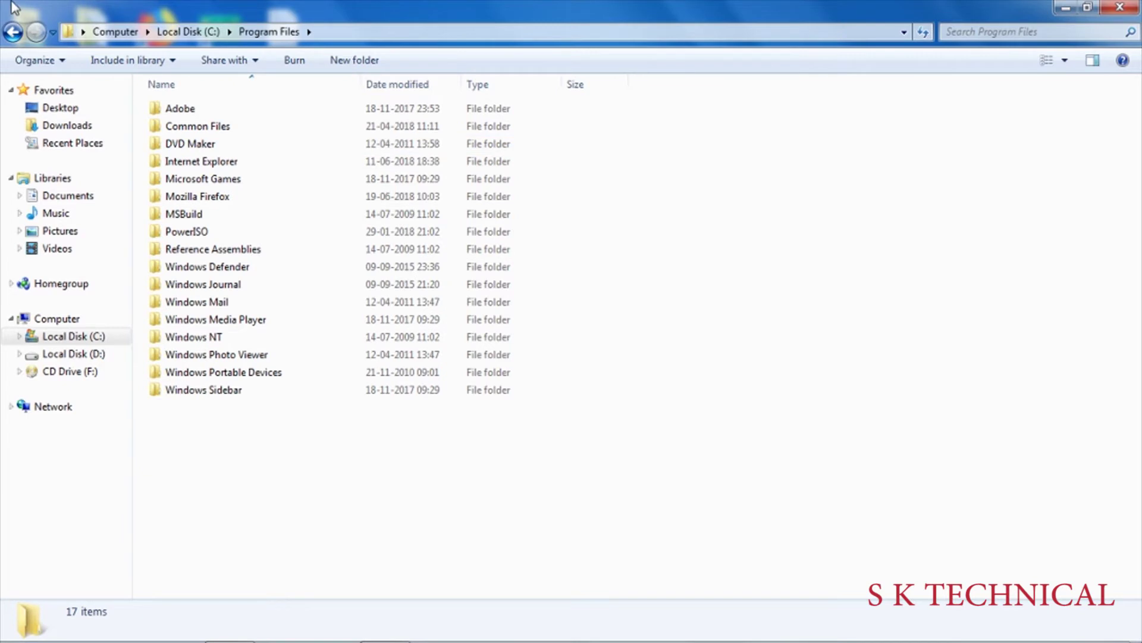
click(13, 32)
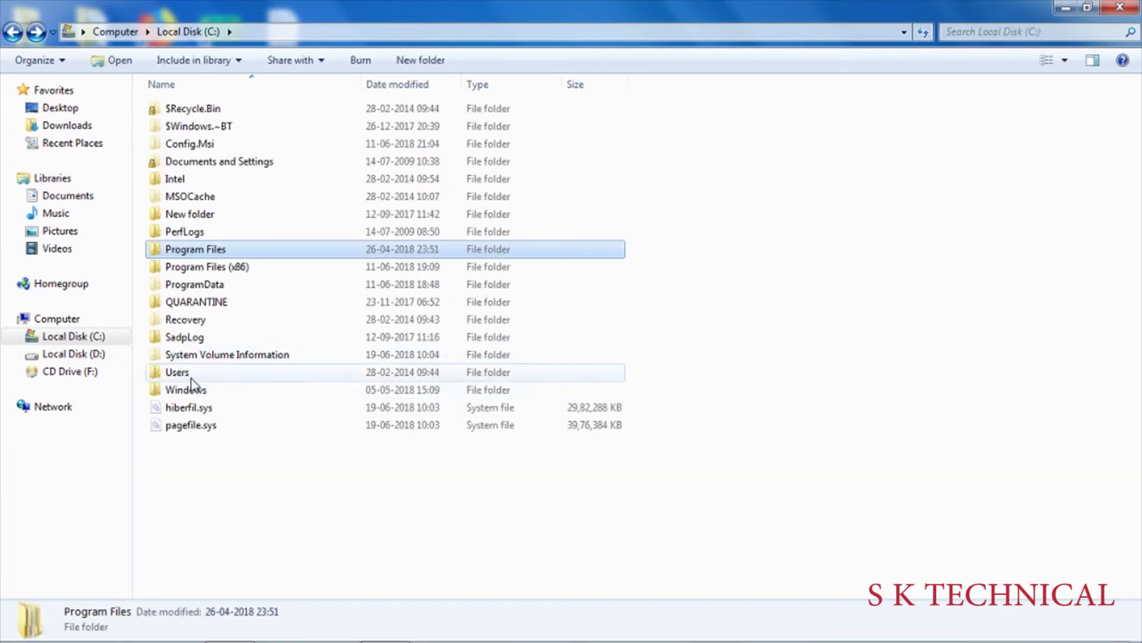
- Open the Users folder and view the properties of its All Users folder
click(189, 373)
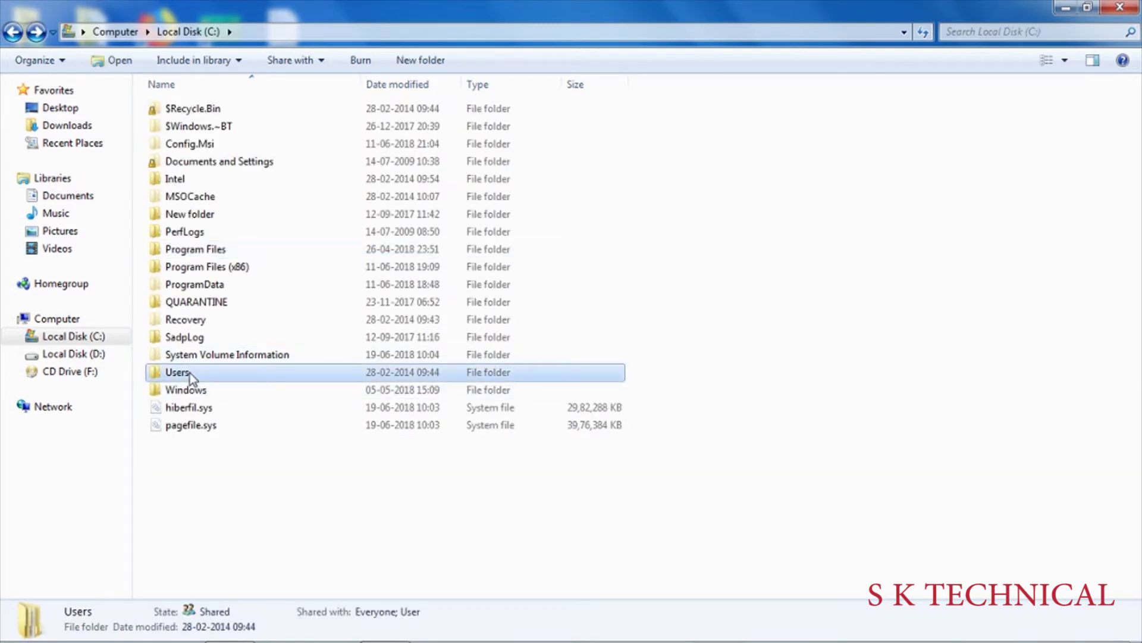
double_click(191, 373)
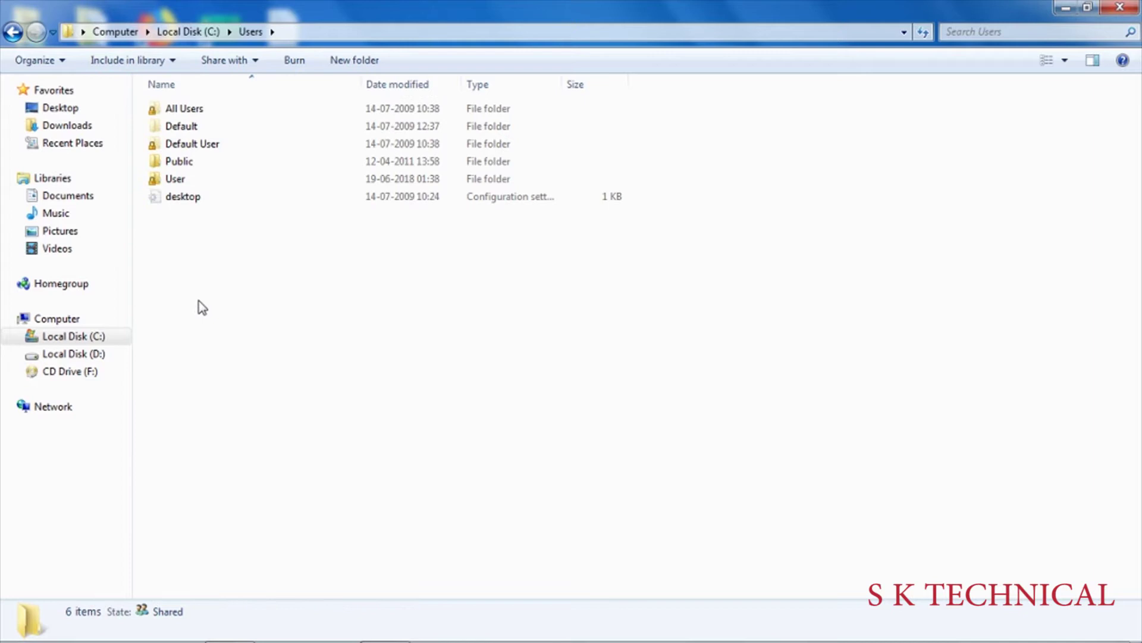
click(196, 113)
right_click(195, 112)
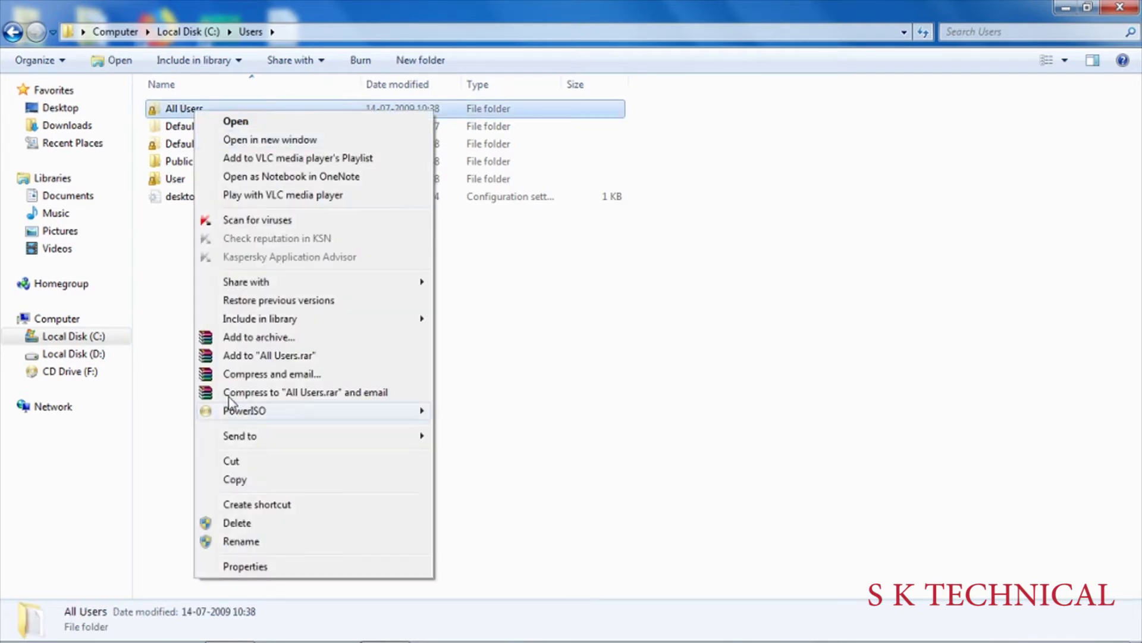
click(245, 565)
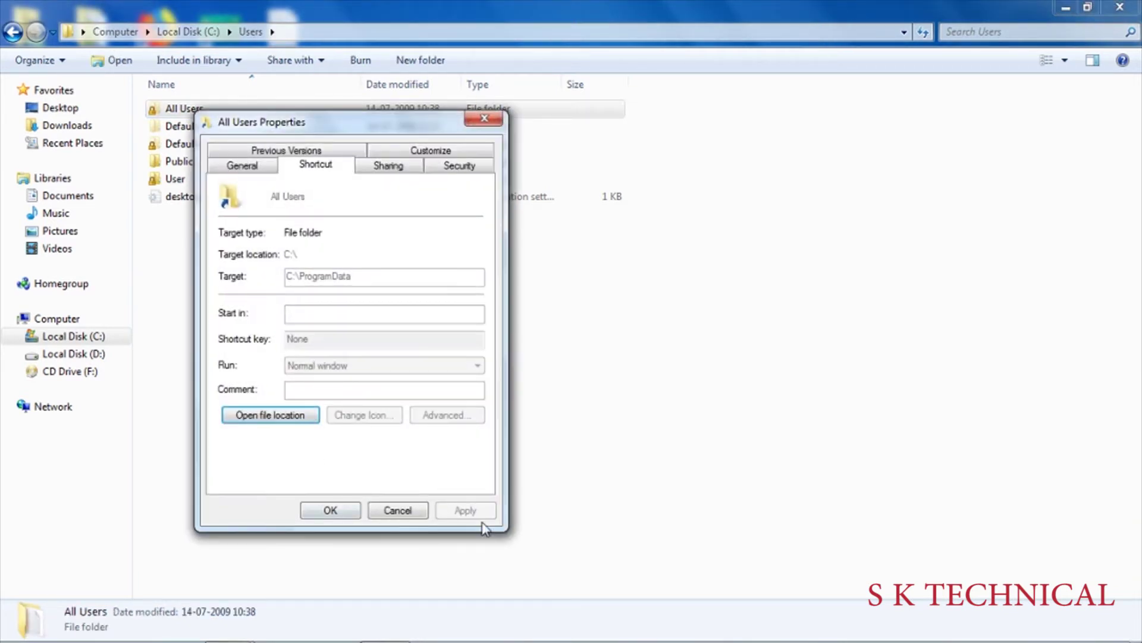
click(404, 513)
- Check the size of the Default folder inside Users in its properties
click(185, 131)
right_click(185, 130)
click(283, 586)
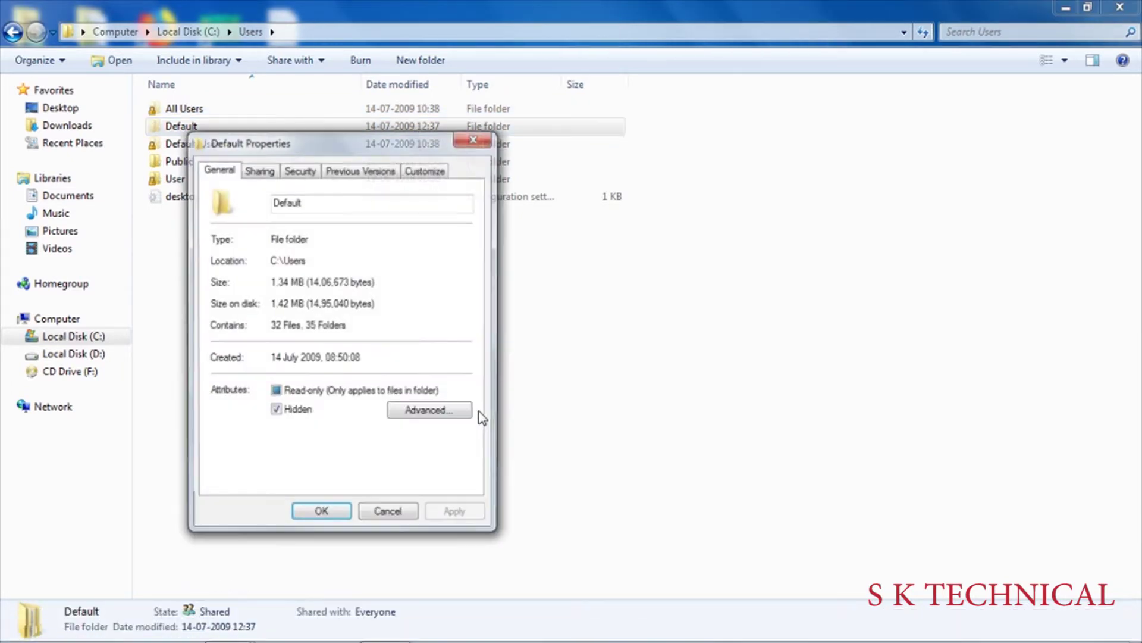
click(389, 515)
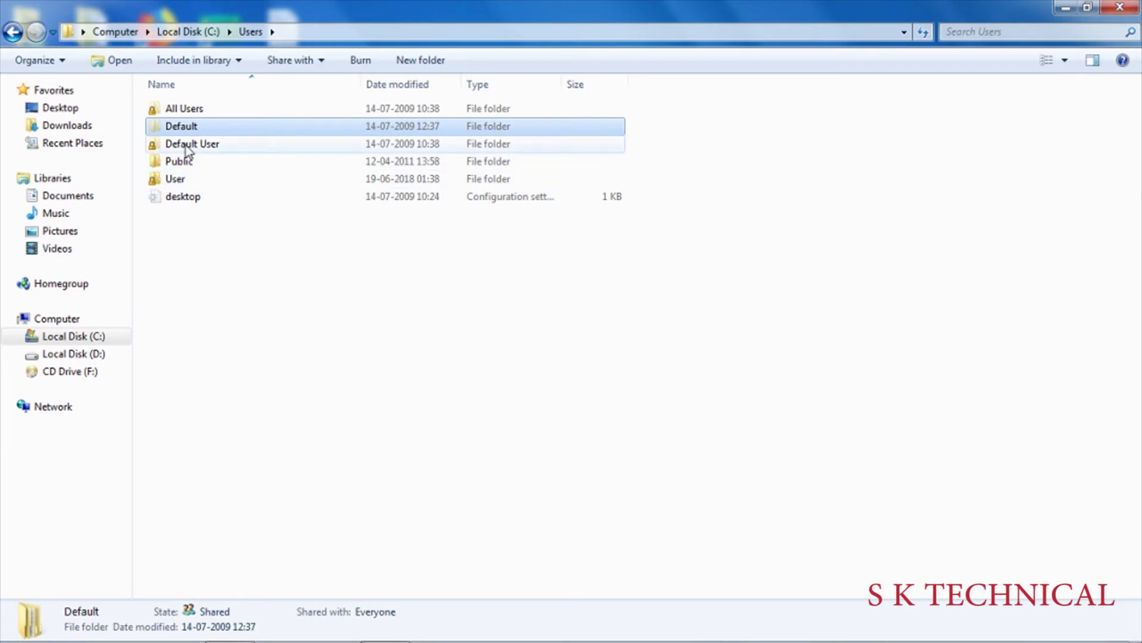
- View the properties of the Default User folder inside Users
click(186, 145)
right_click(187, 146)
click(292, 601)
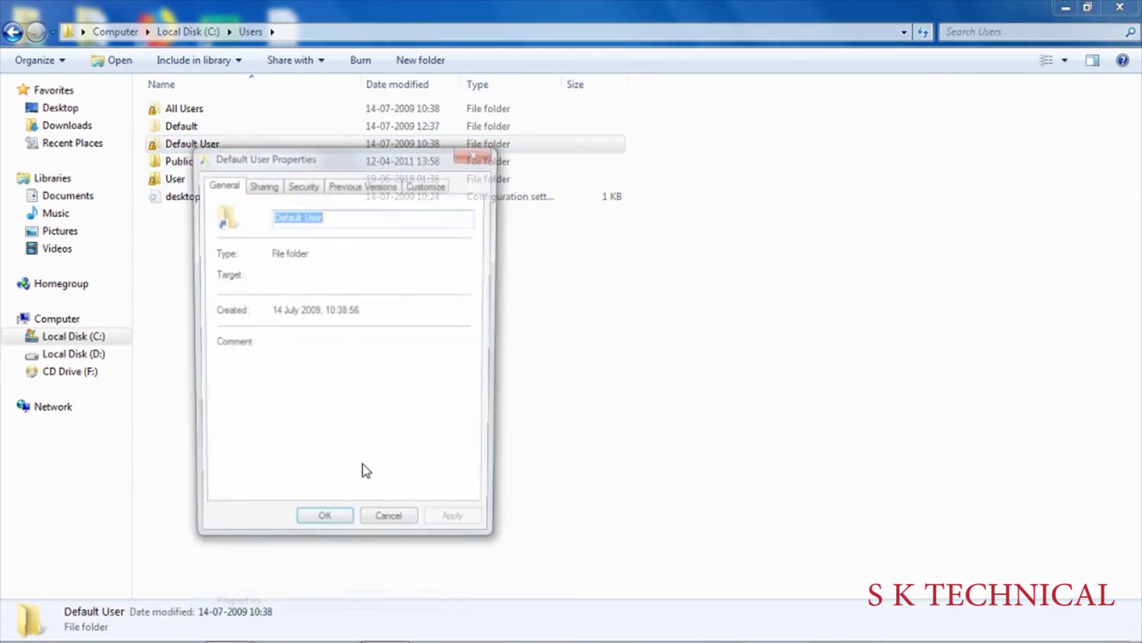
click(400, 531)
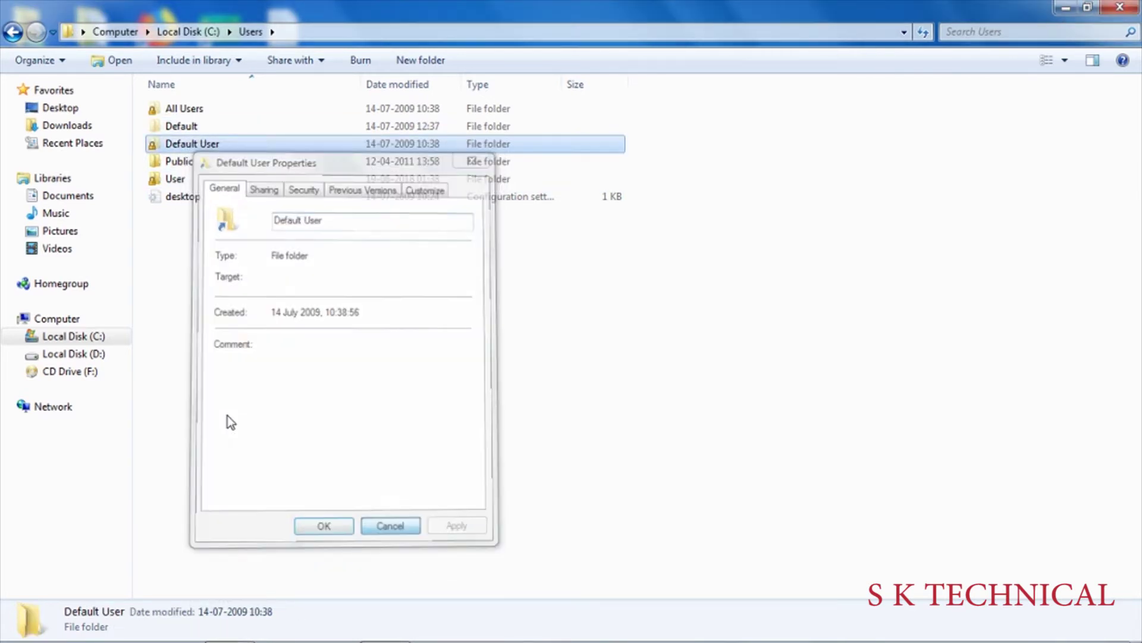
- View the properties of the Public folder inside Users
click(188, 159)
right_click(188, 159)
click(325, 598)
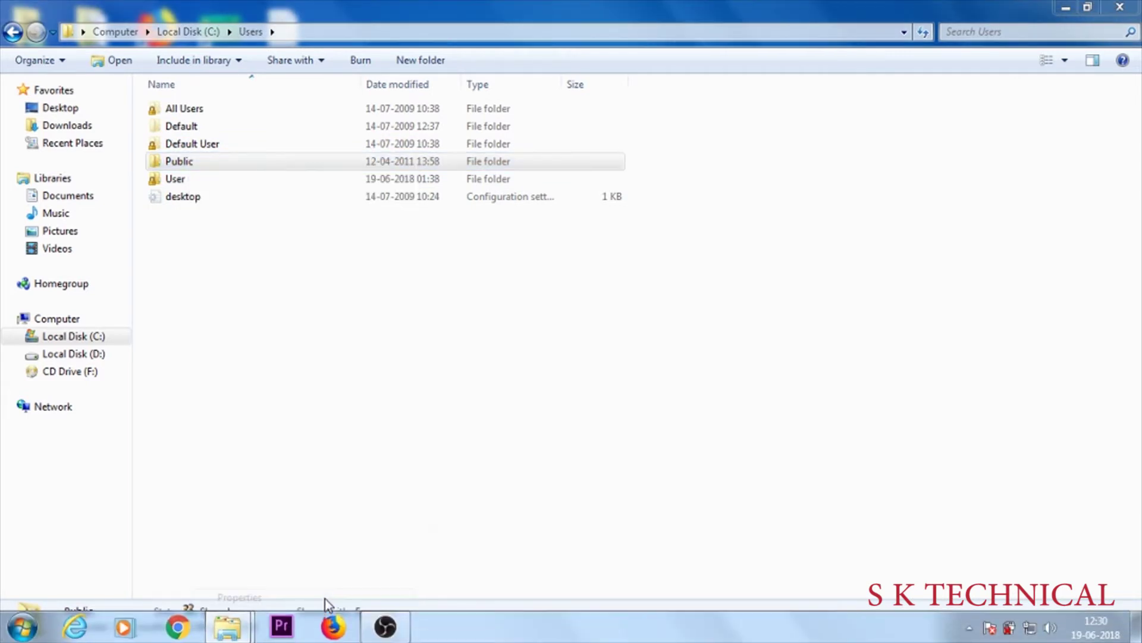
click(396, 544)
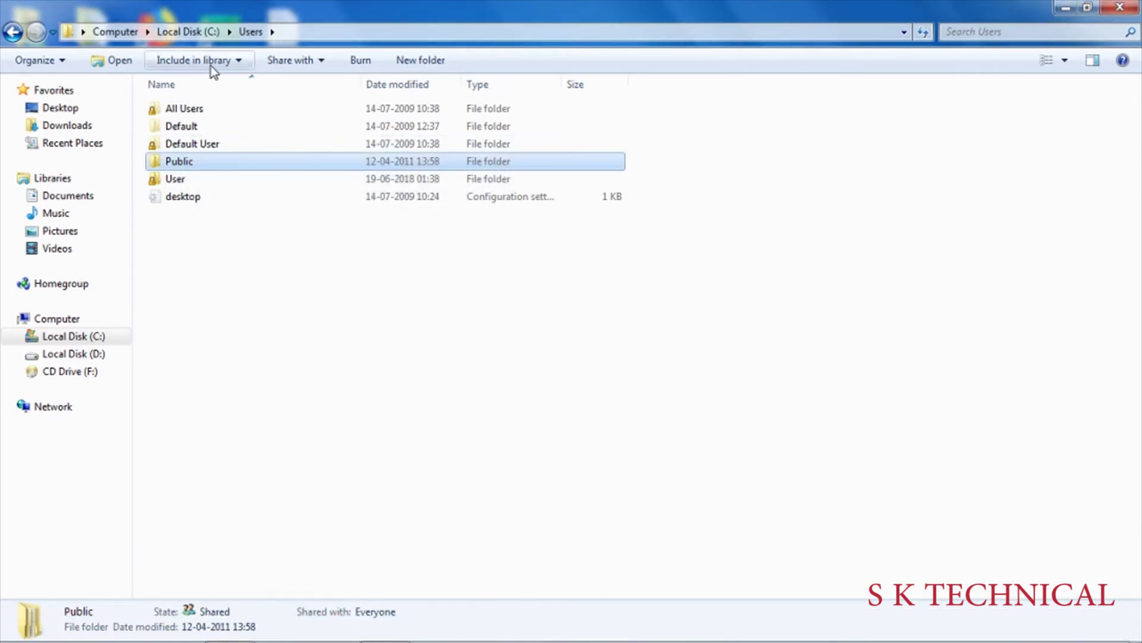
- Check the size of the folder named User inside Users in its properties
click(178, 182)
right_click(177, 178)
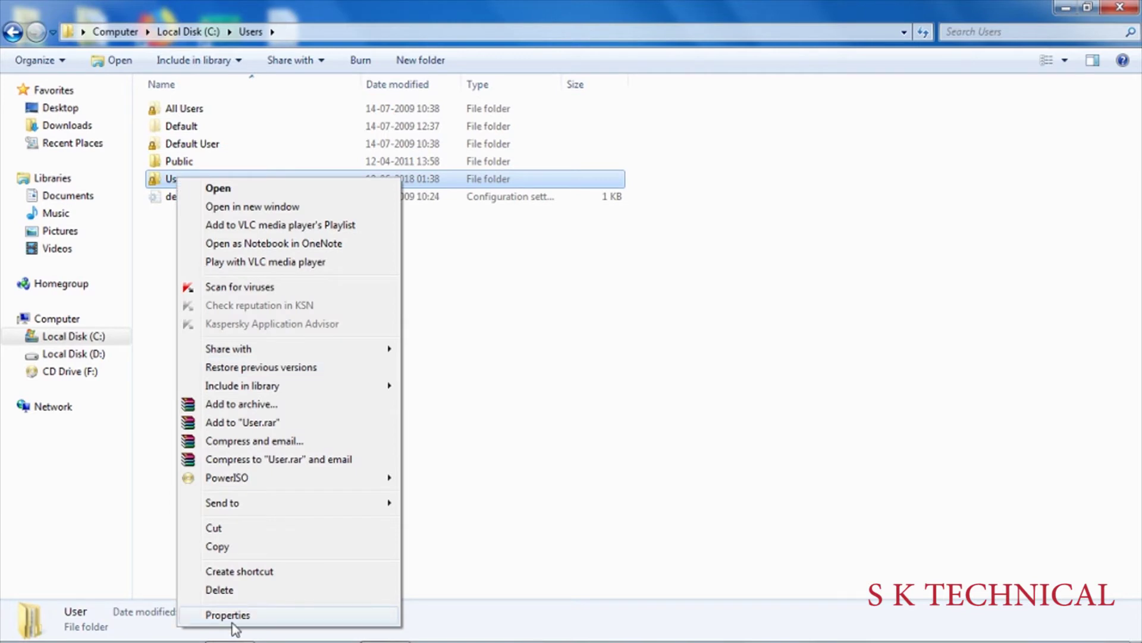
click(243, 616)
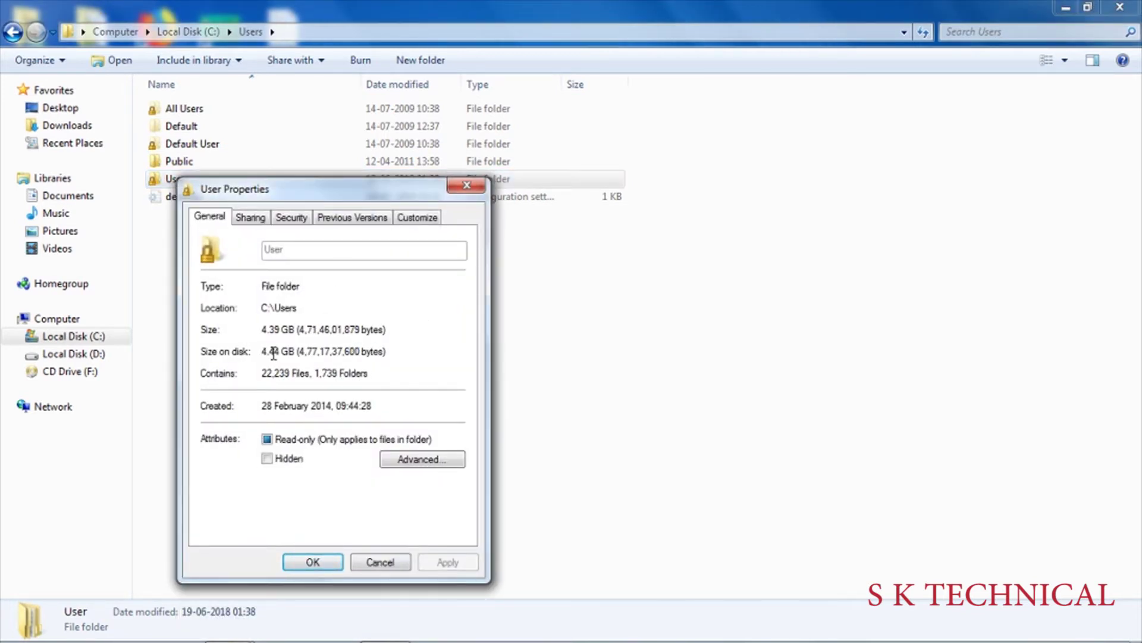
click(459, 188)
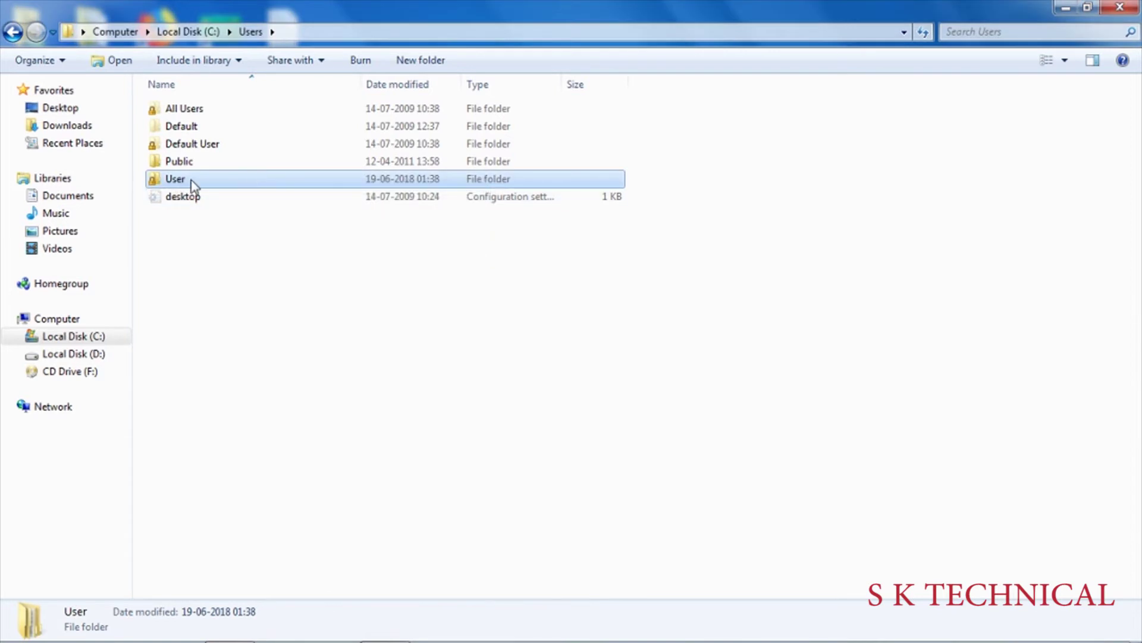
- Open the User folder and check the size of its AppData folder in the properties
double_click(192, 181)
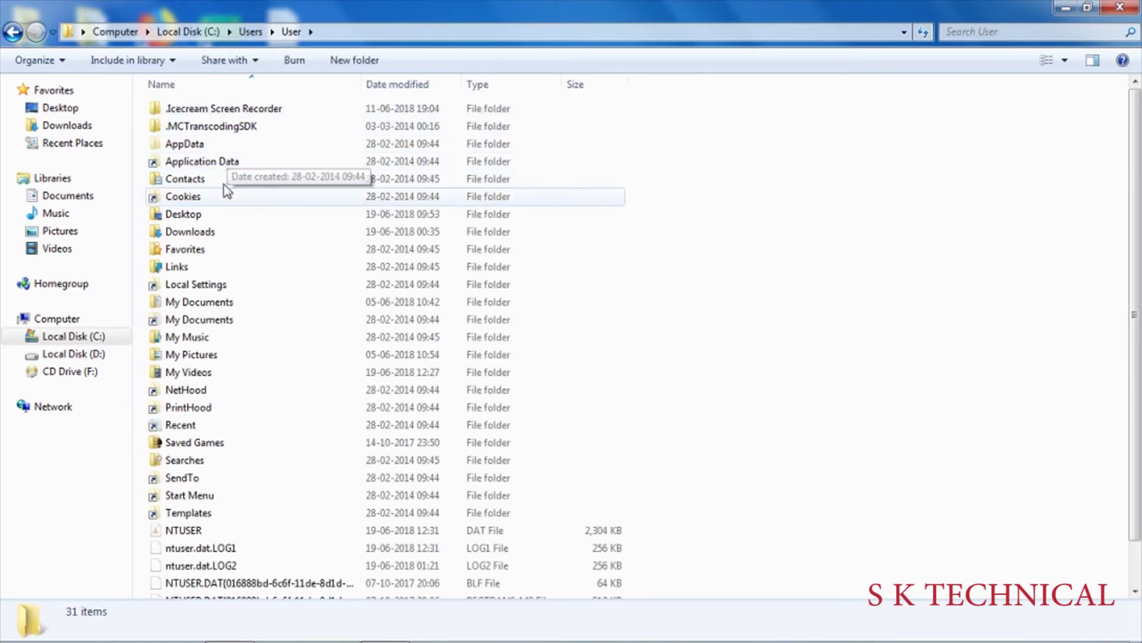
scroll(240, 322, down, 1)
scroll(230, 520, up, 1)
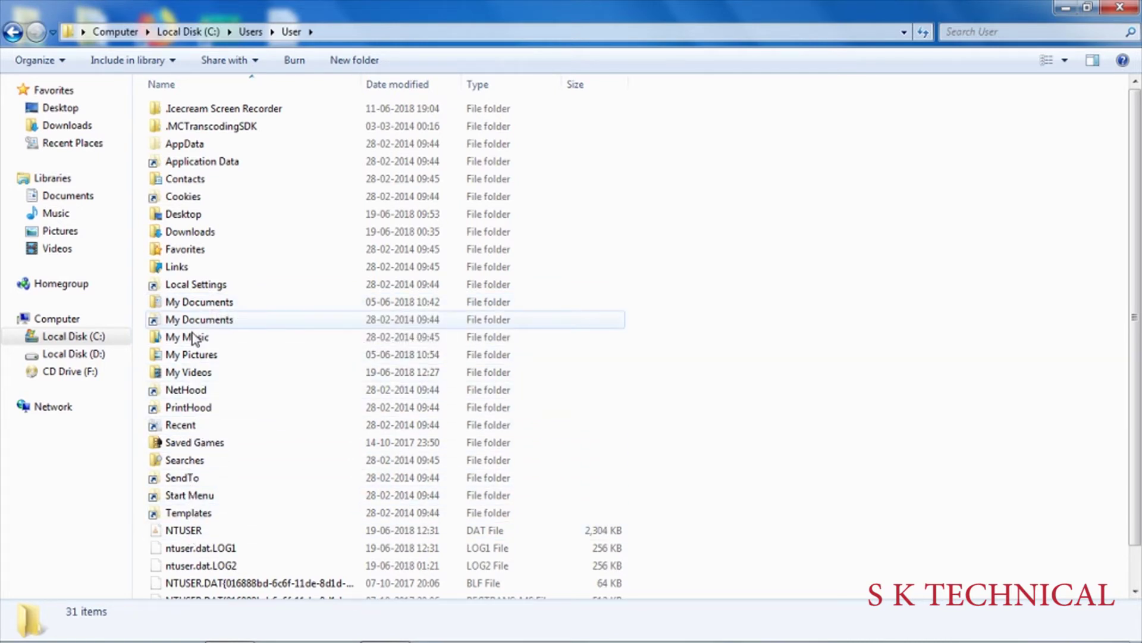
click(190, 145)
right_click(190, 144)
click(240, 600)
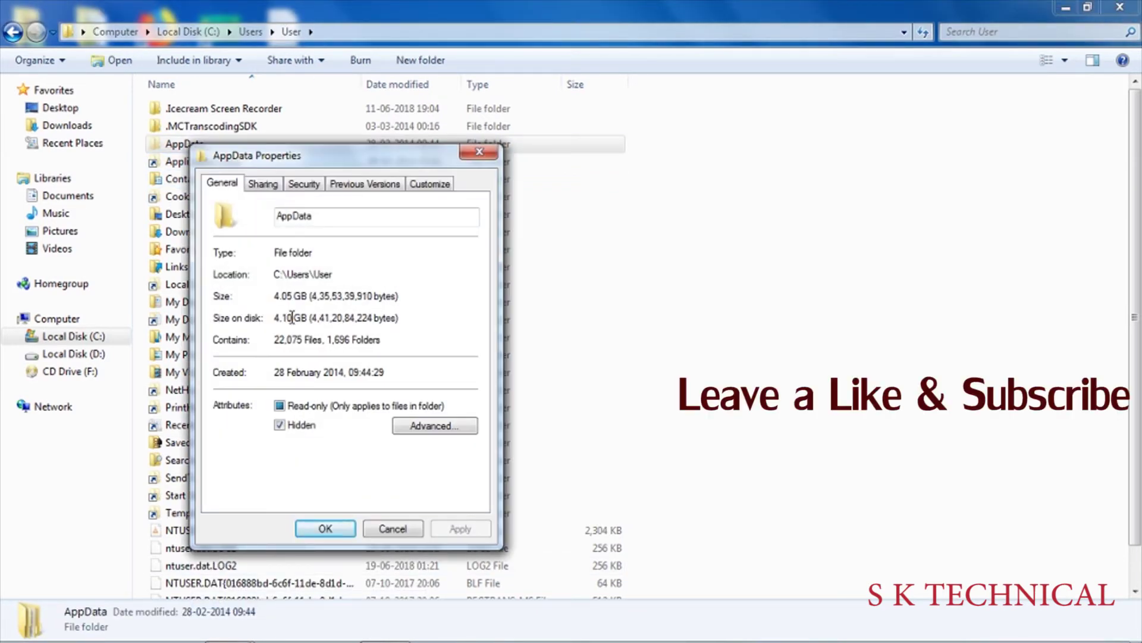
click(398, 527)
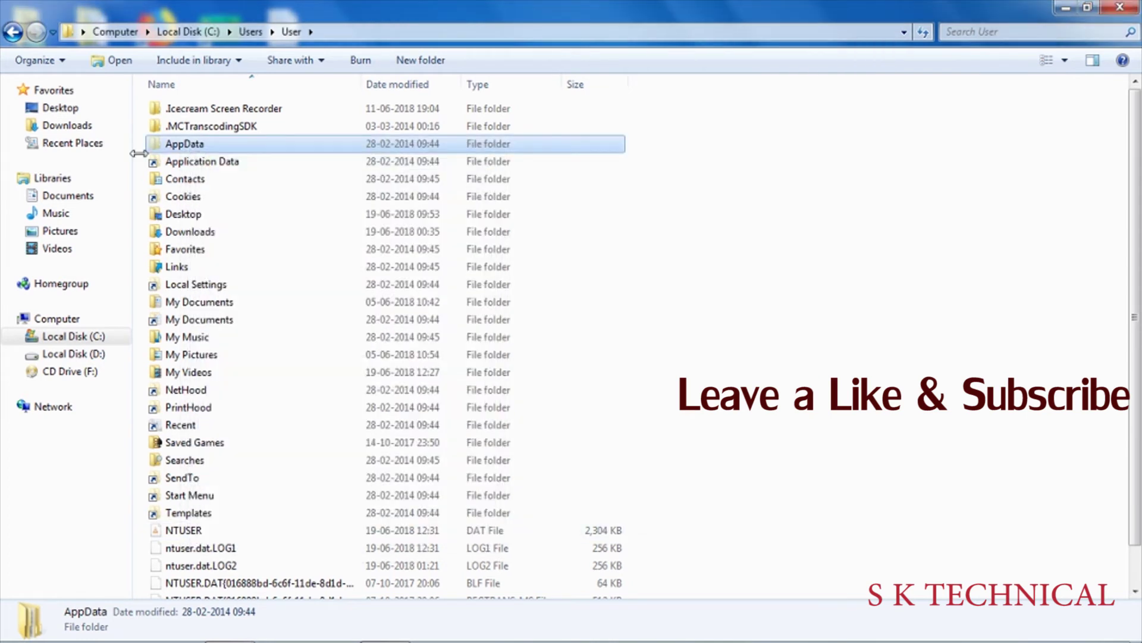
- Open the AppData folder and check the size of its Roaming folder in the properties
double_click(200, 147)
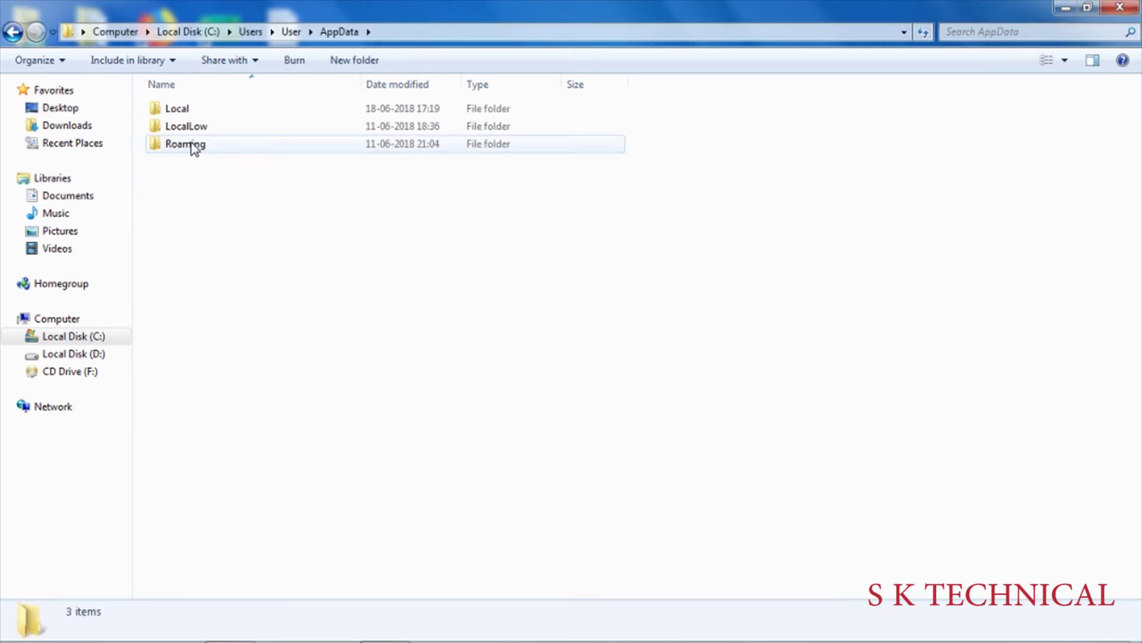
right_click(198, 150)
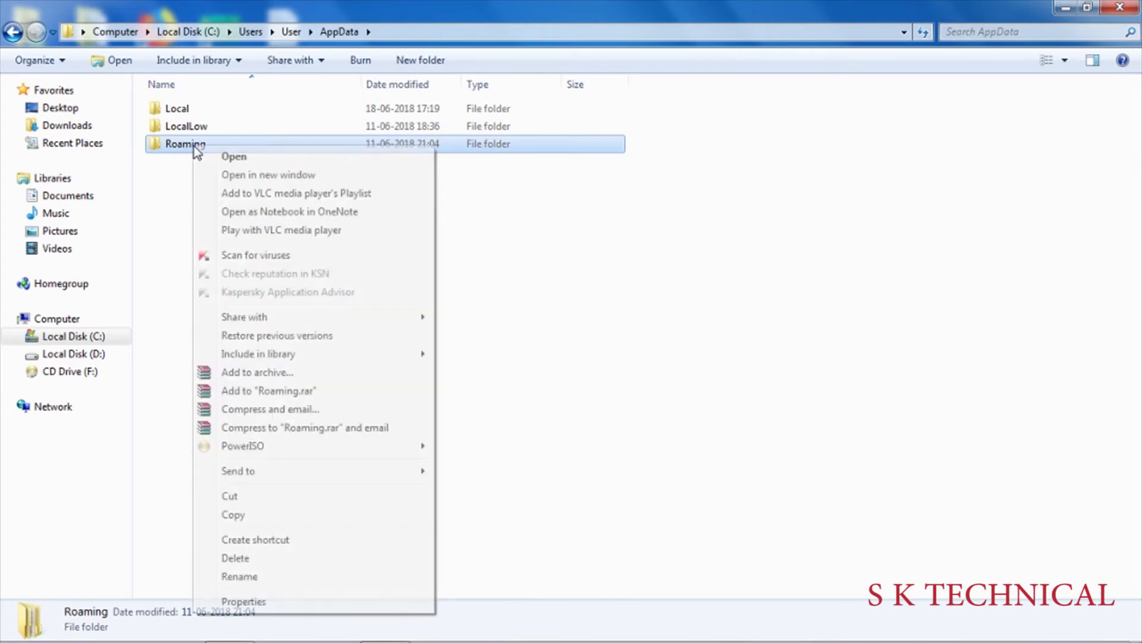
click(277, 601)
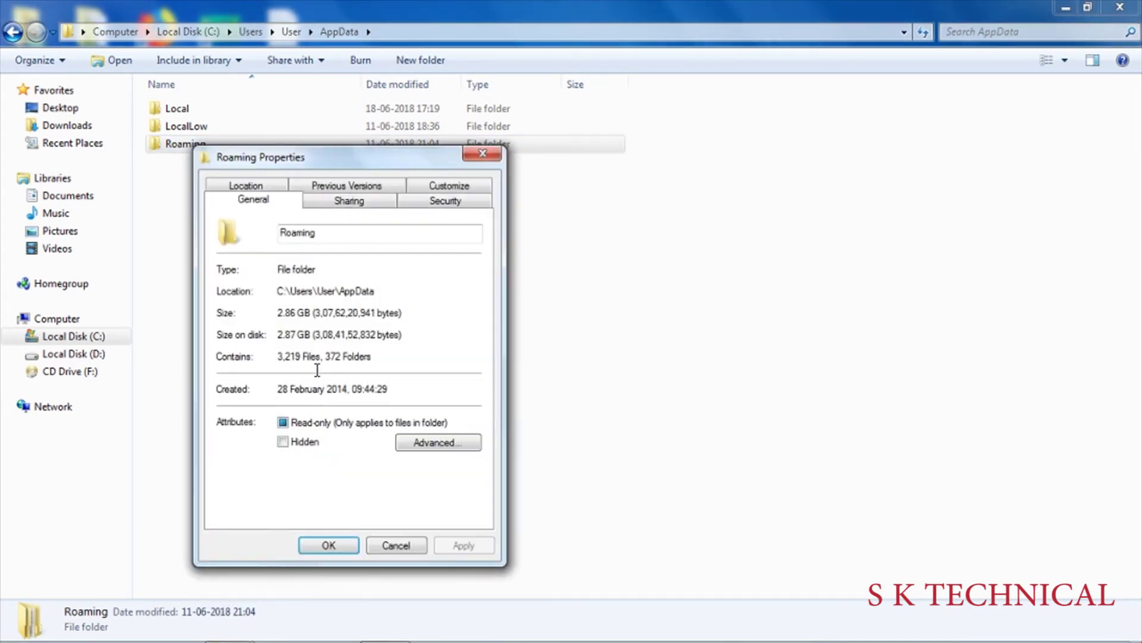
click(396, 545)
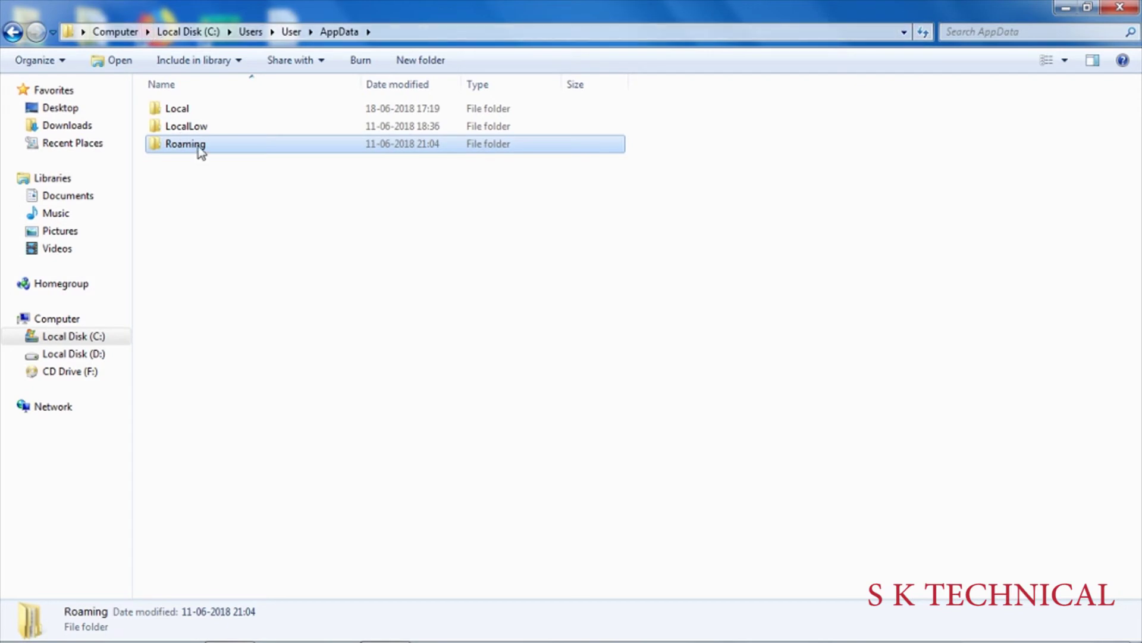
- Open the Roaming folder and check the size of its Adobe folder in the properties
double_click(198, 146)
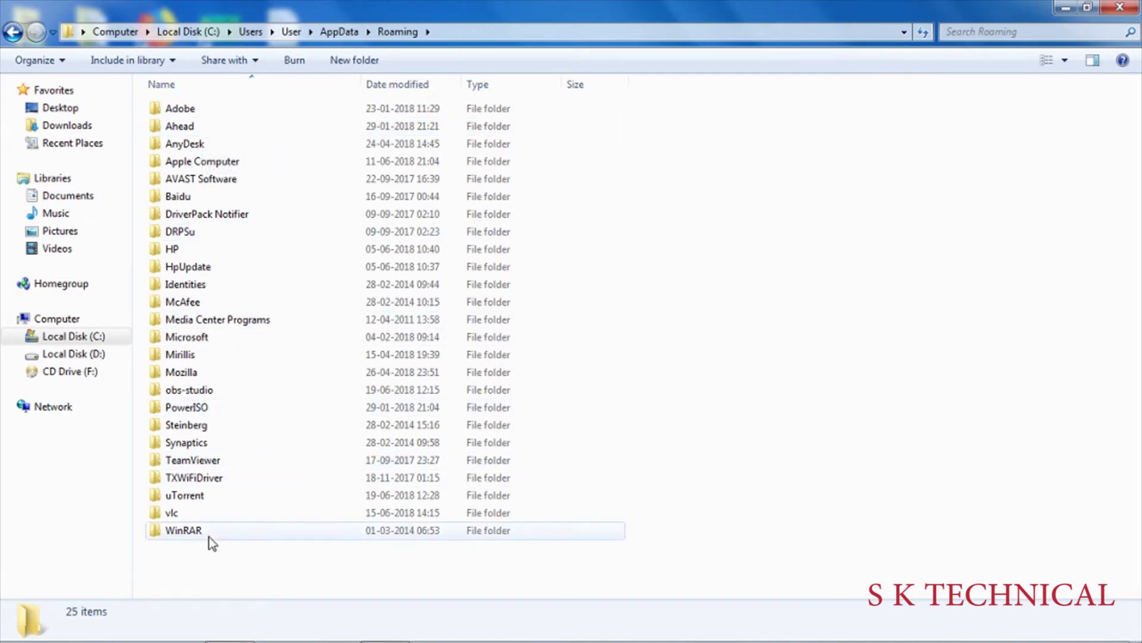
click(198, 345)
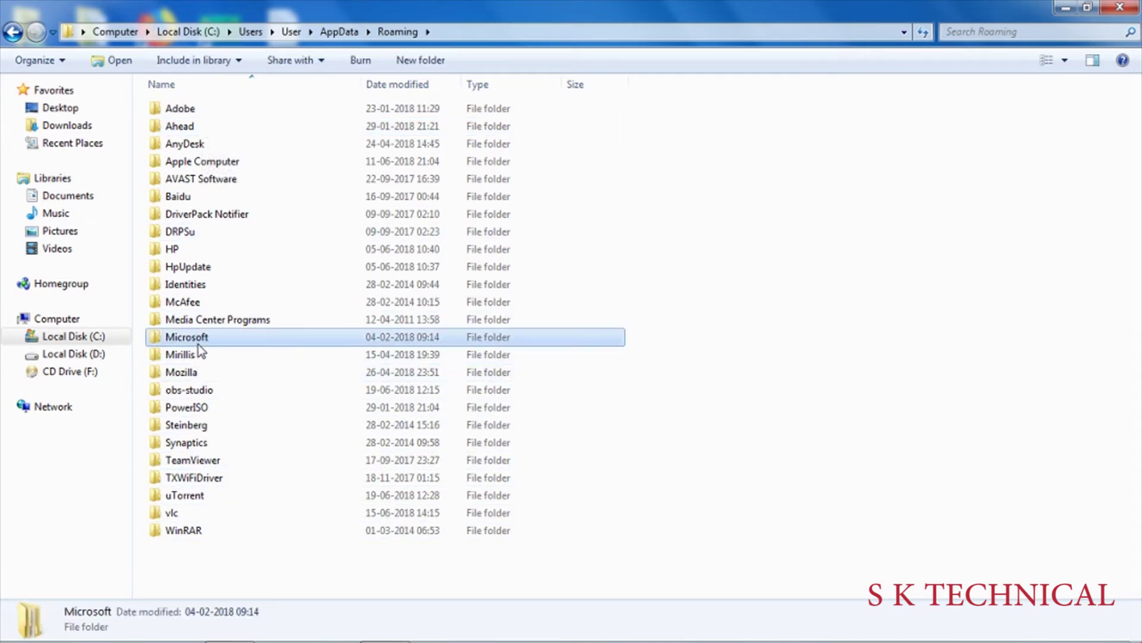
right_click(194, 112)
click(326, 566)
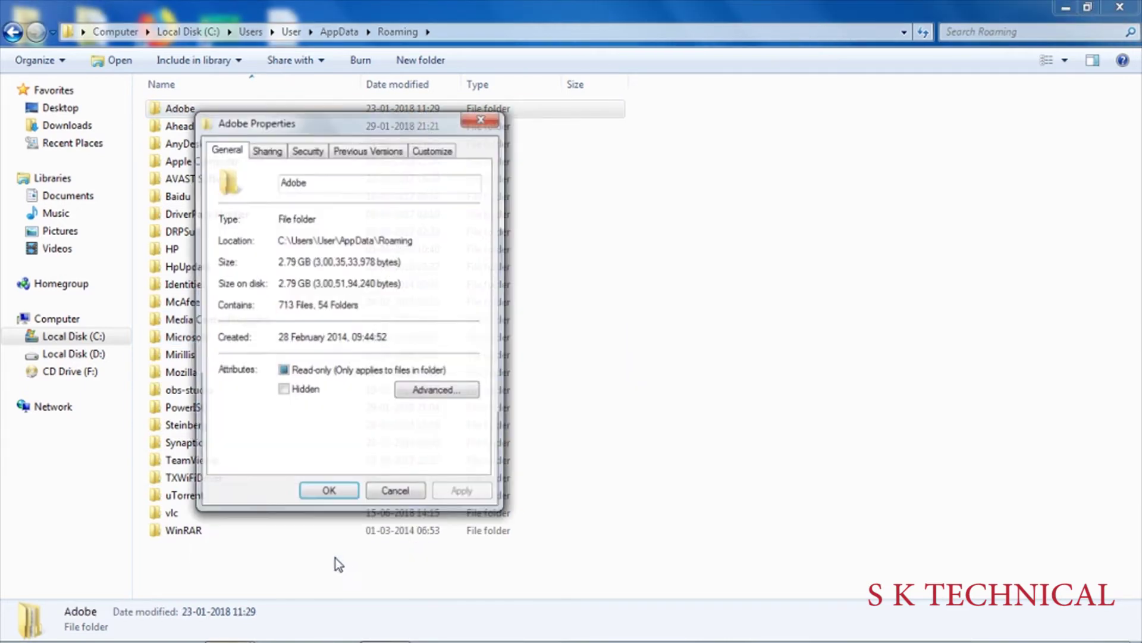
click(396, 493)
- Open the Adobe folder and check the size of its Acrobat folder in the properties
double_click(188, 112)
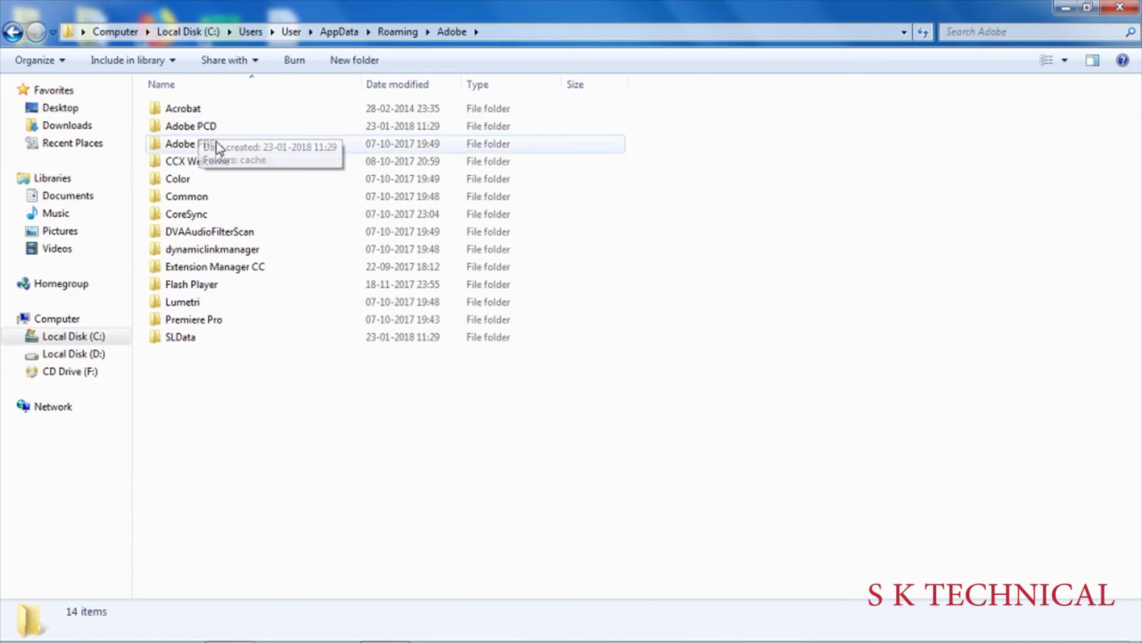
click(198, 130)
click(197, 109)
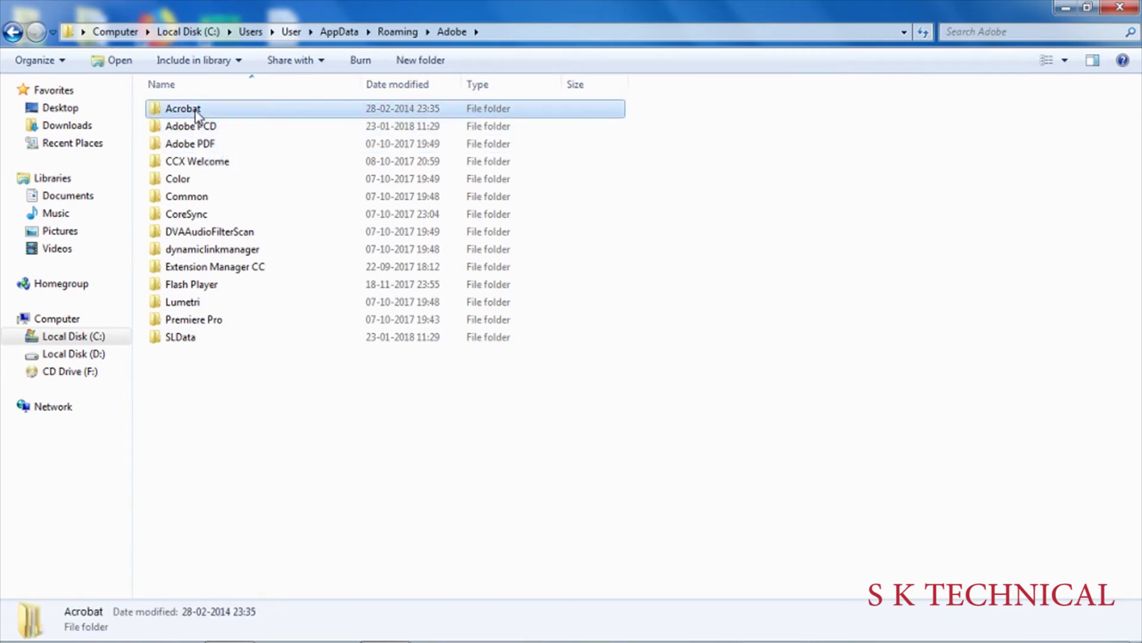
right_click(197, 109)
click(247, 564)
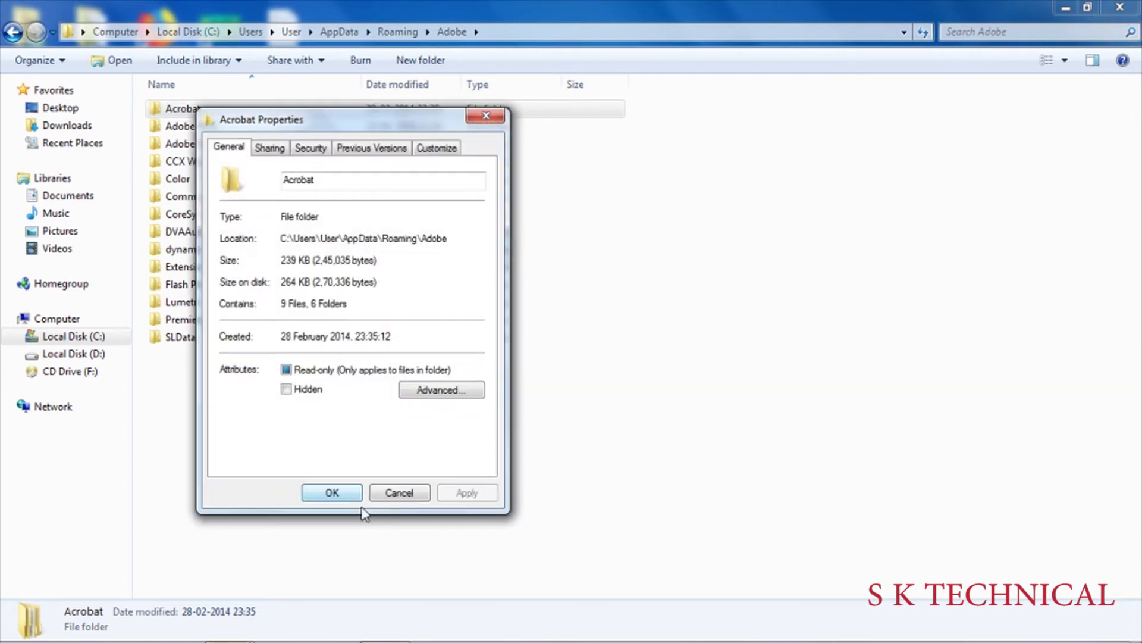
click(398, 420)
- Check the sizes of the Adobe PCD and Adobe PDF folders in their properties
click(192, 125)
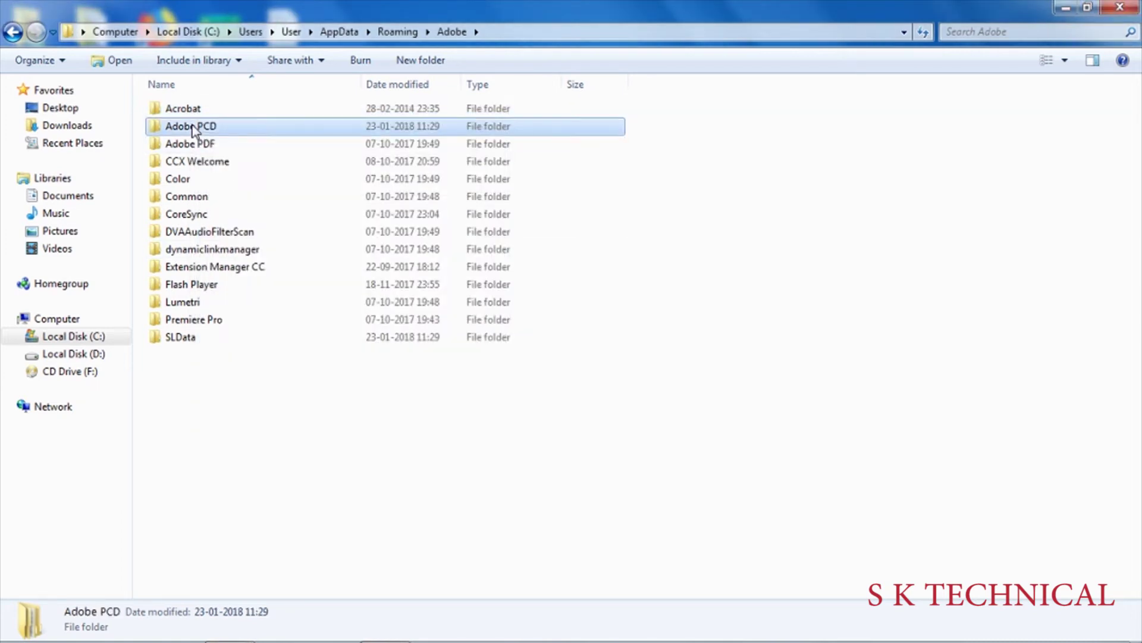
right_click(191, 125)
click(271, 576)
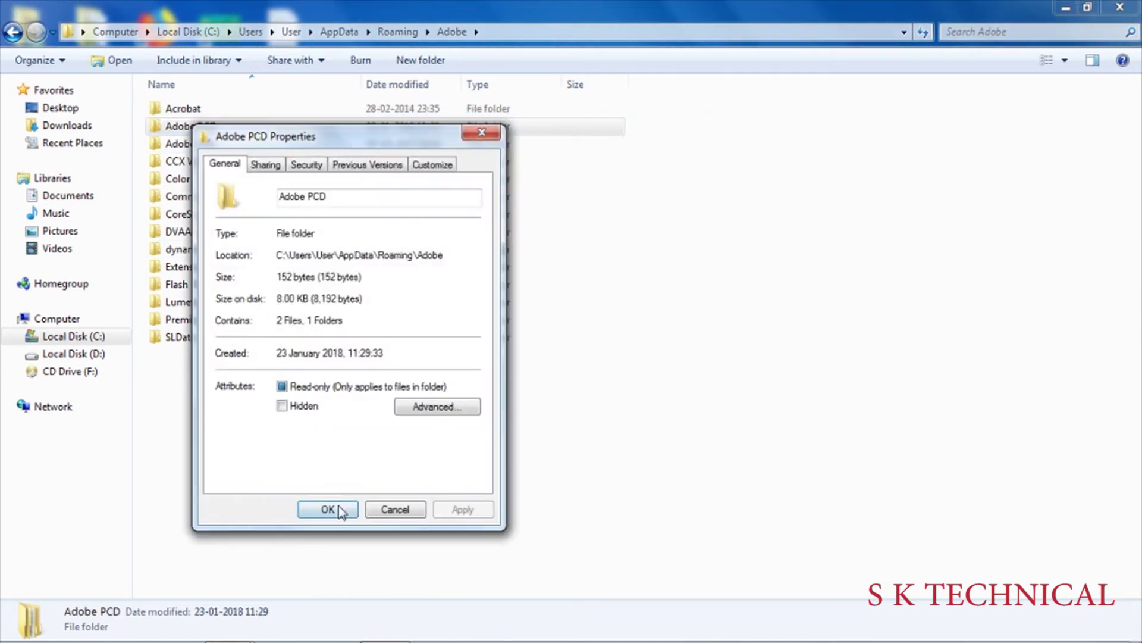
click(376, 511)
click(195, 144)
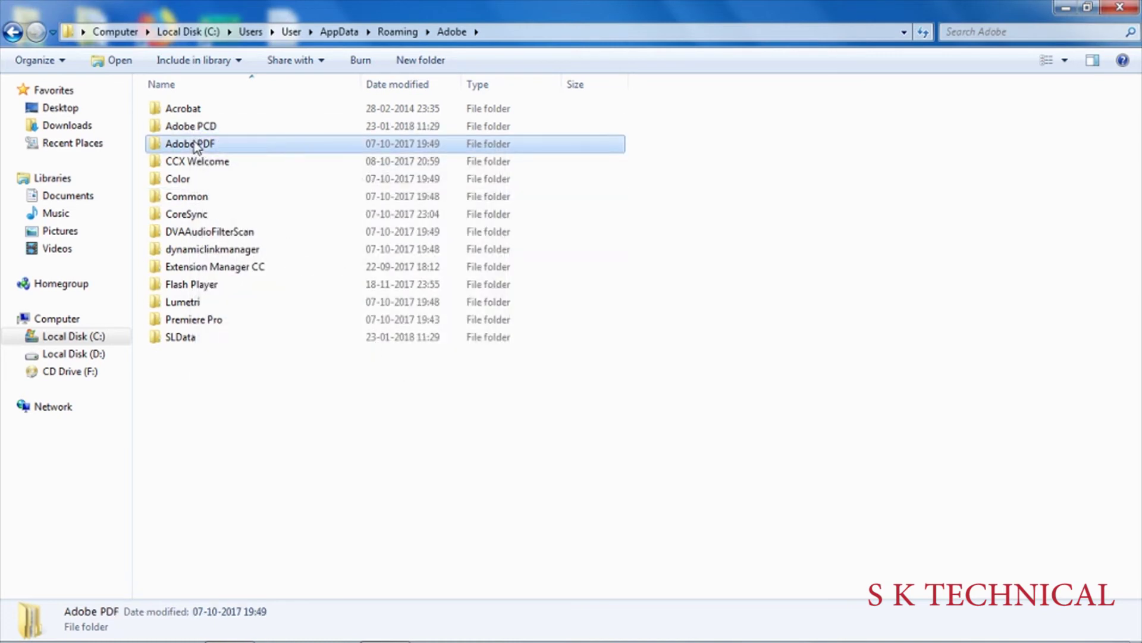
right_click(195, 144)
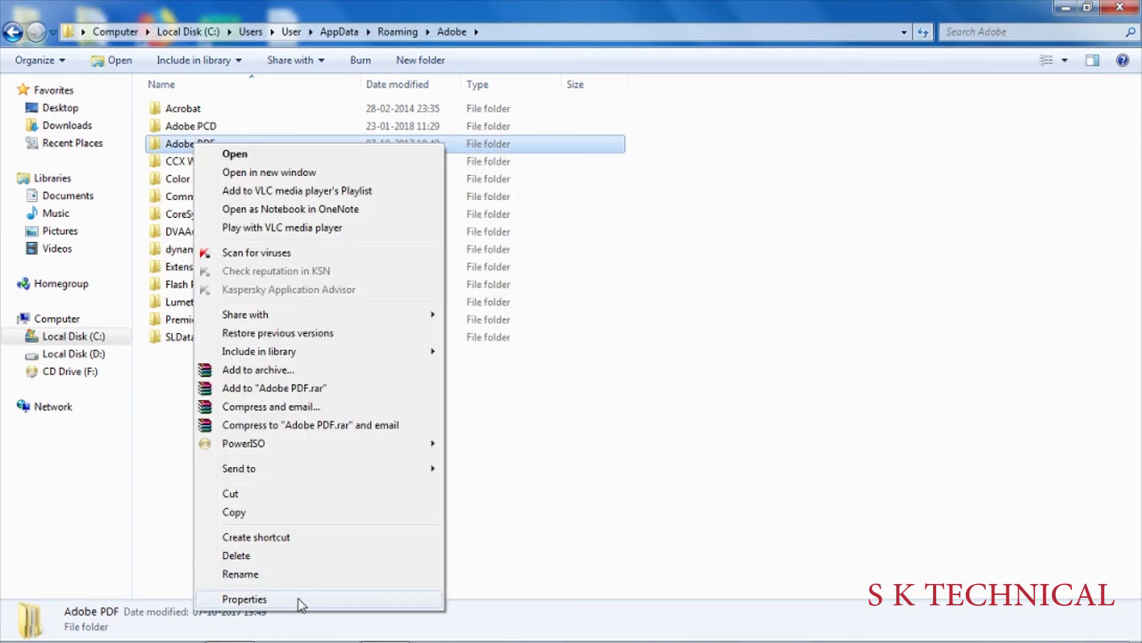
click(244, 599)
click(395, 526)
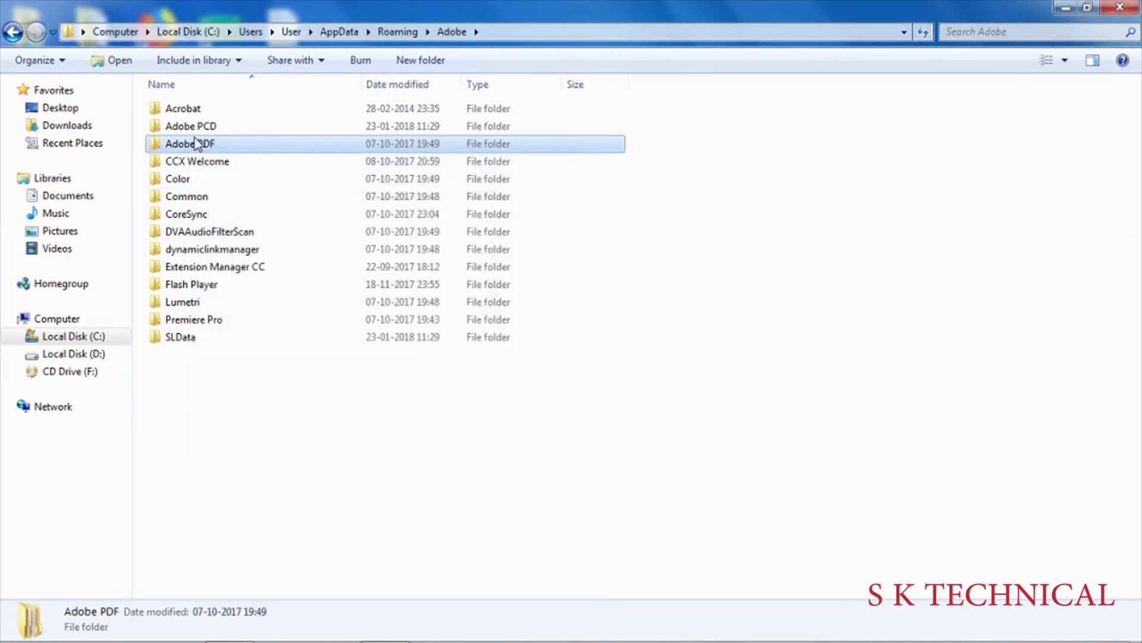
- Check the size of the Common folder inside Adobe in its properties
click(190, 198)
right_click(190, 198)
click(308, 629)
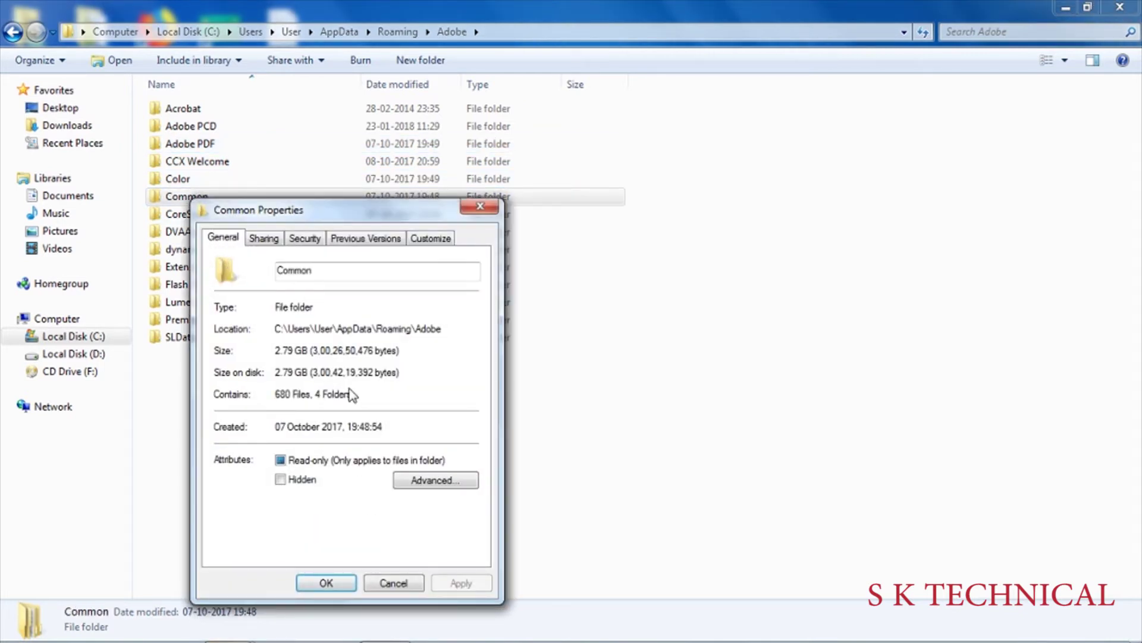
click(389, 580)
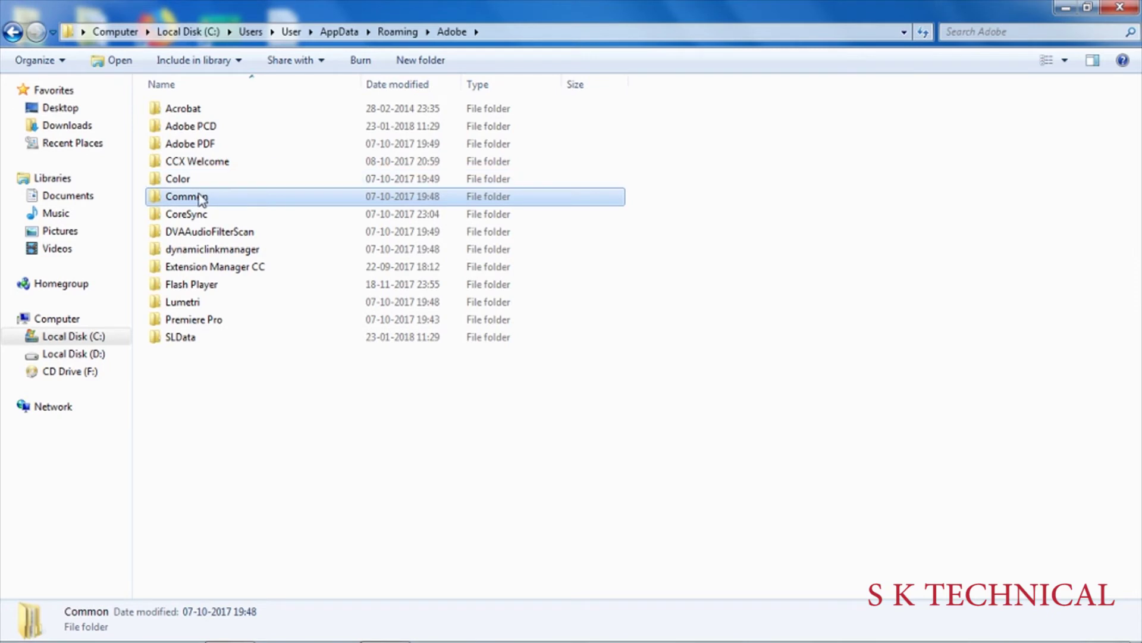
- Open the Common folder and check the size of its Team Projects Cache folder in the properties
double_click(201, 197)
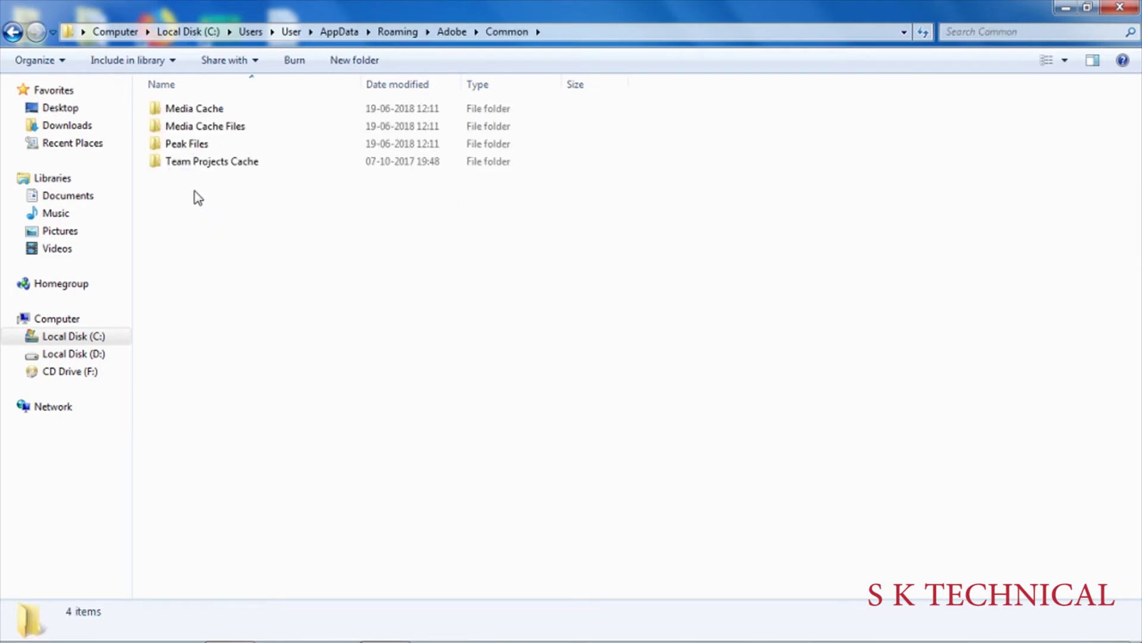
click(203, 161)
right_click(203, 161)
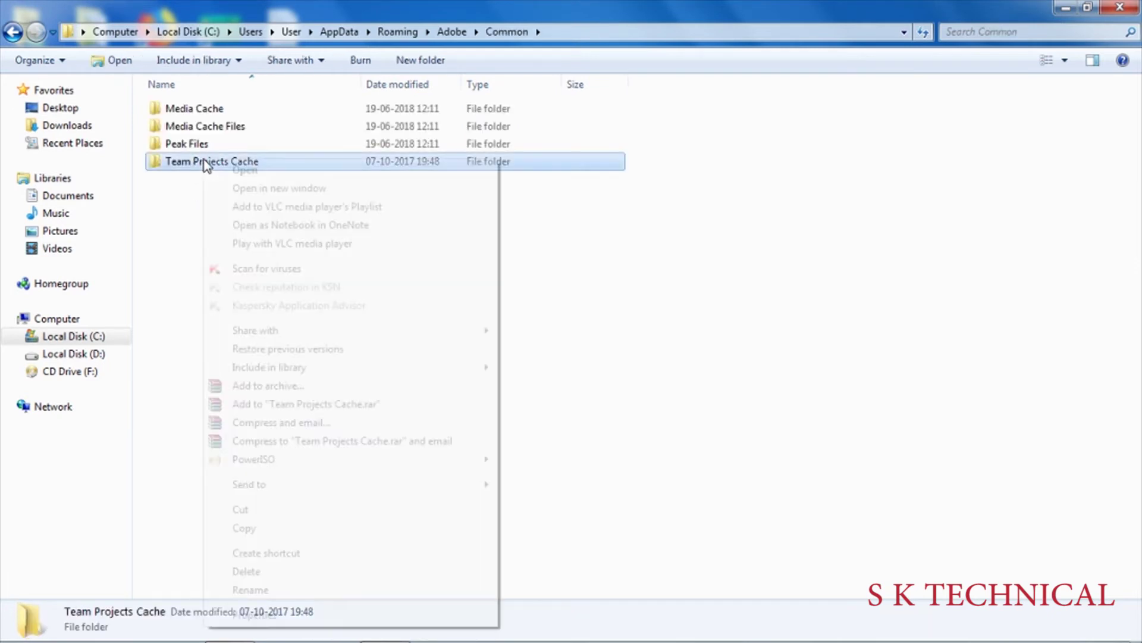
click(270, 615)
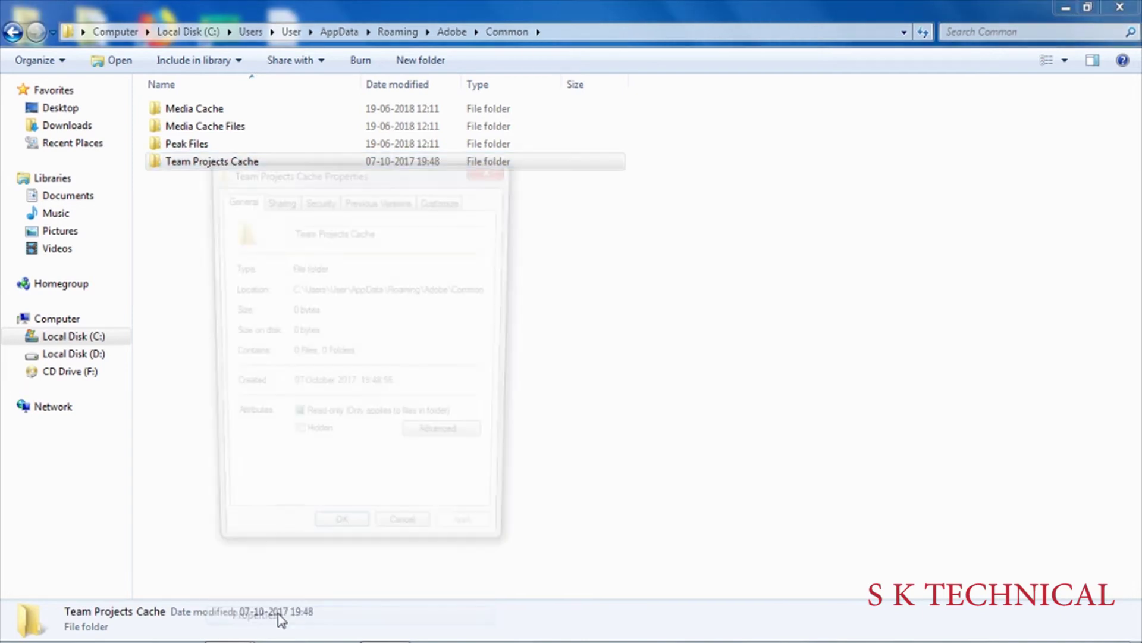
click(407, 544)
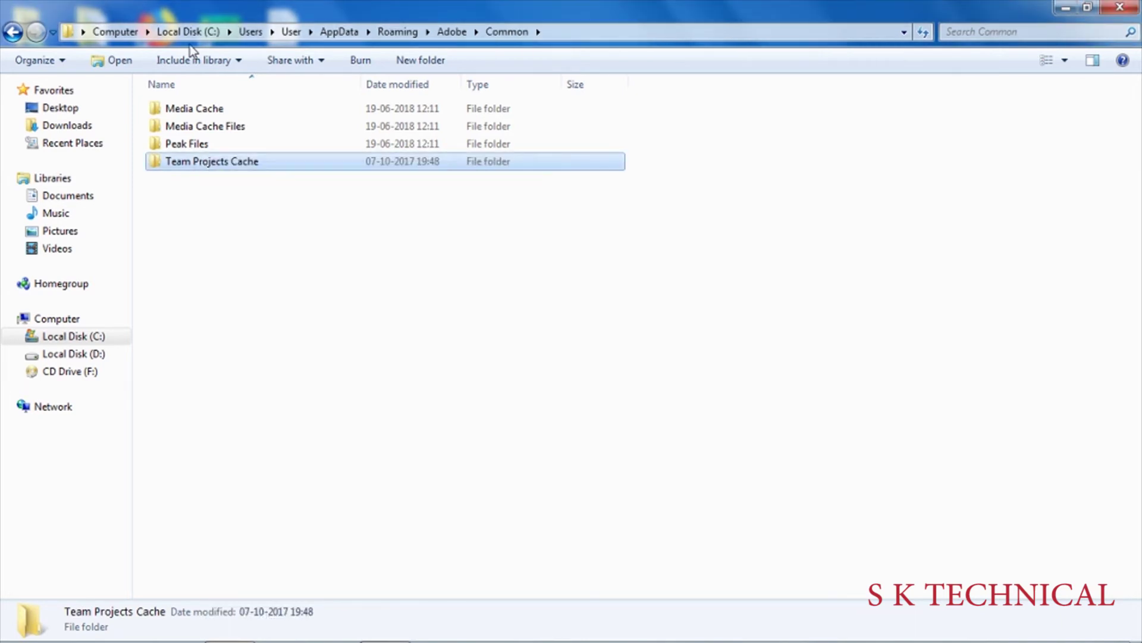
- Check the size of the Media Cache folder in its properties
click(189, 116)
right_click(189, 117)
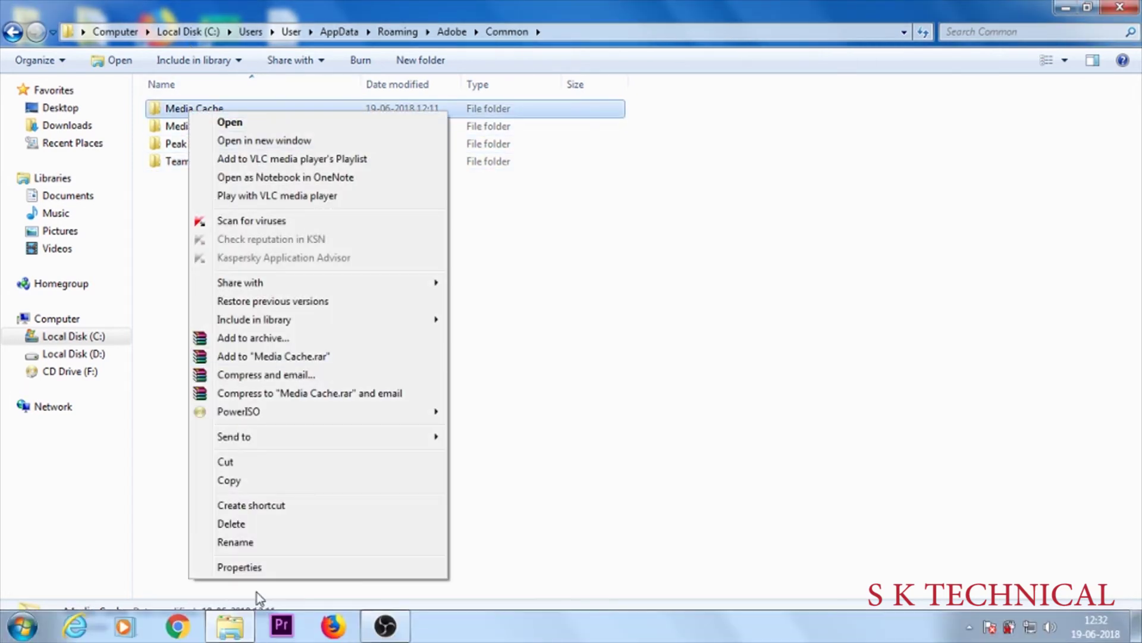
click(264, 565)
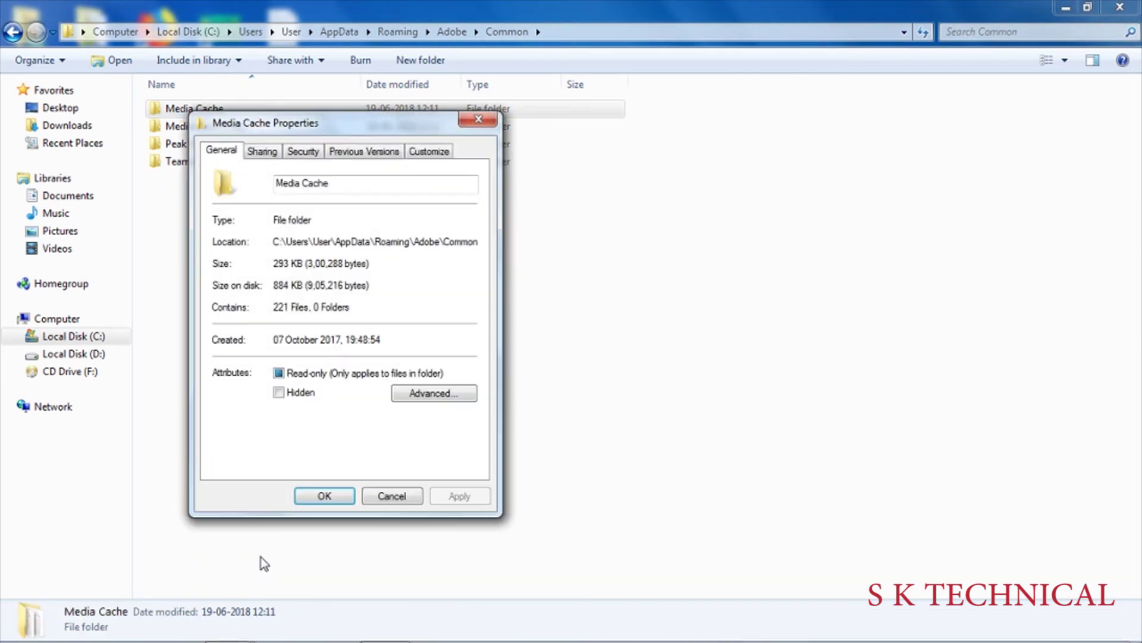
click(401, 495)
- Check the size of the Media Cache Files folder in its properties
click(198, 143)
click(198, 126)
right_click(200, 125)
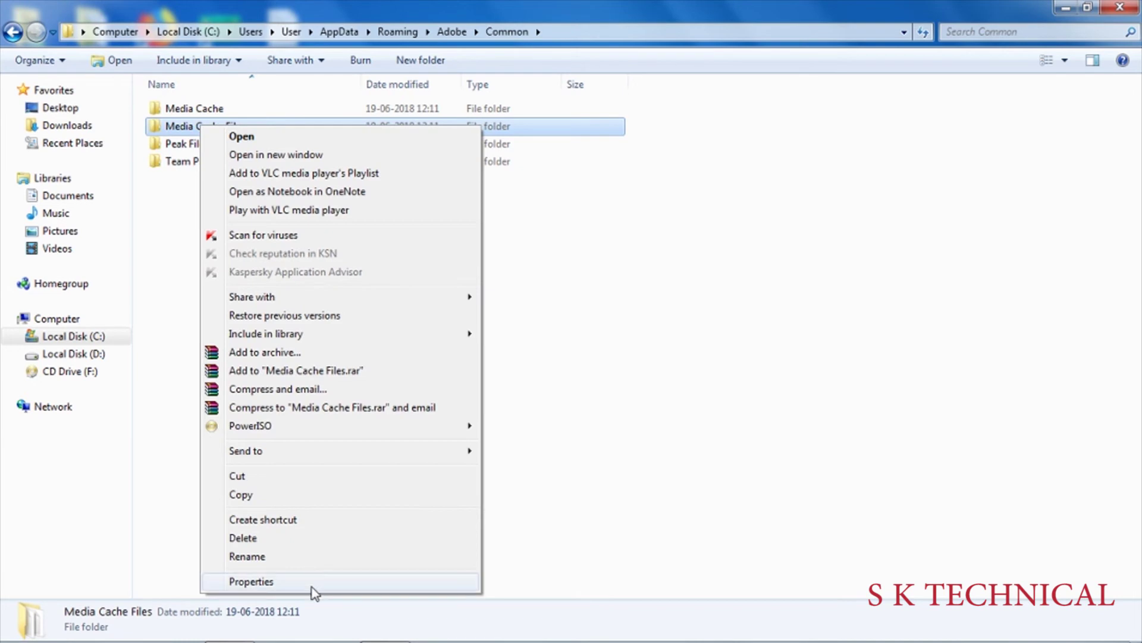
click(312, 583)
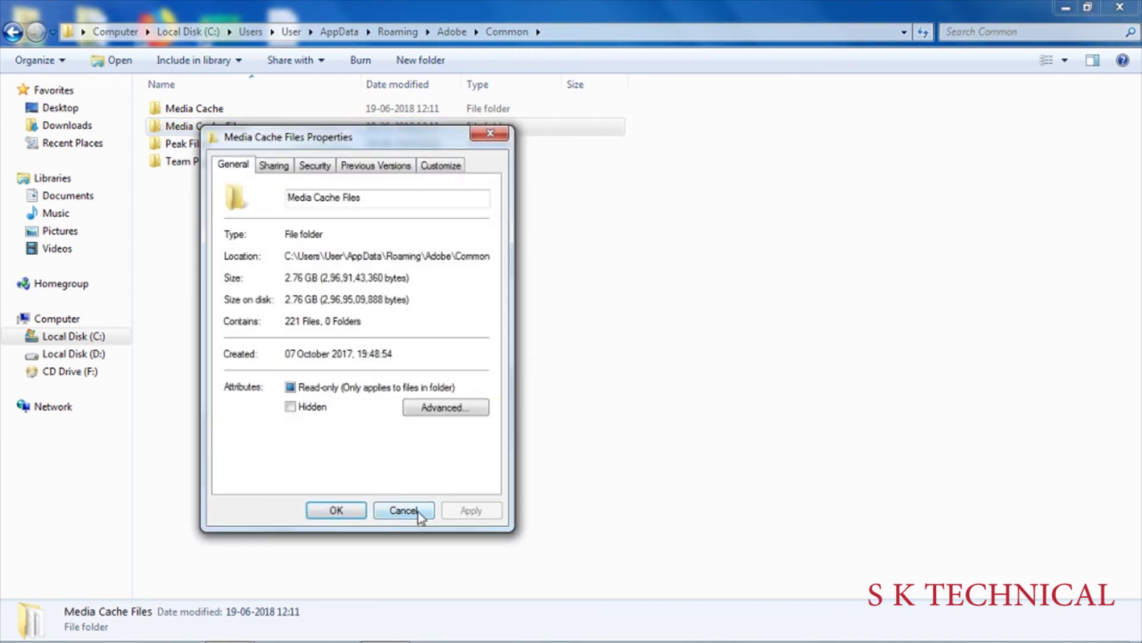
click(403, 510)
- Open the Media Cache Files folder and look through its files, their types and their sizes
double_click(226, 126)
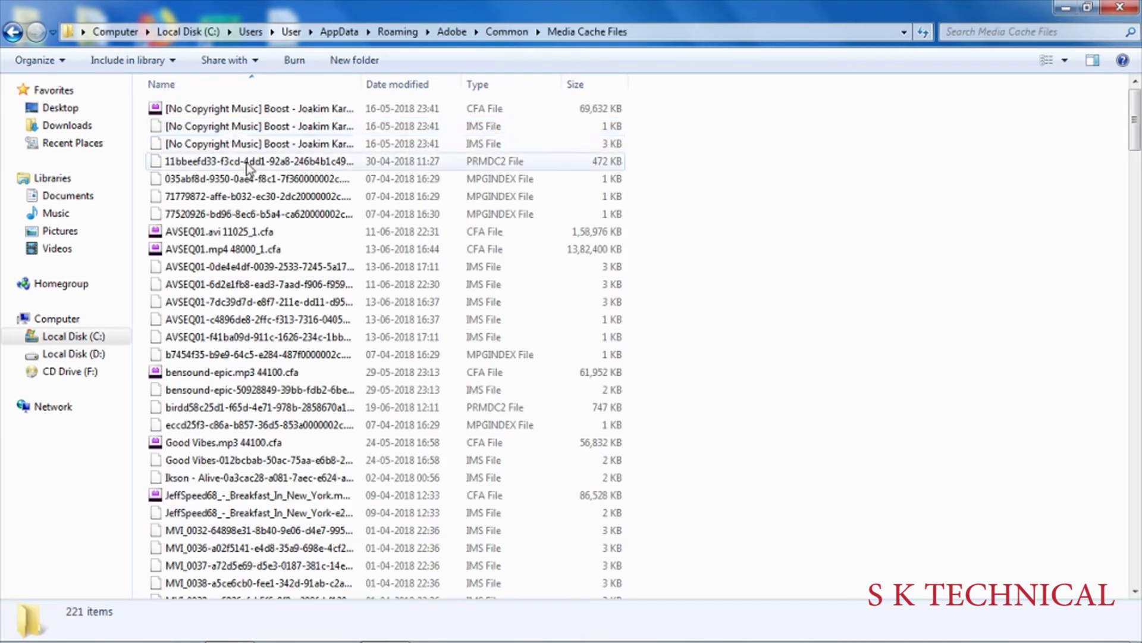
scroll(902, 167, down, 1)
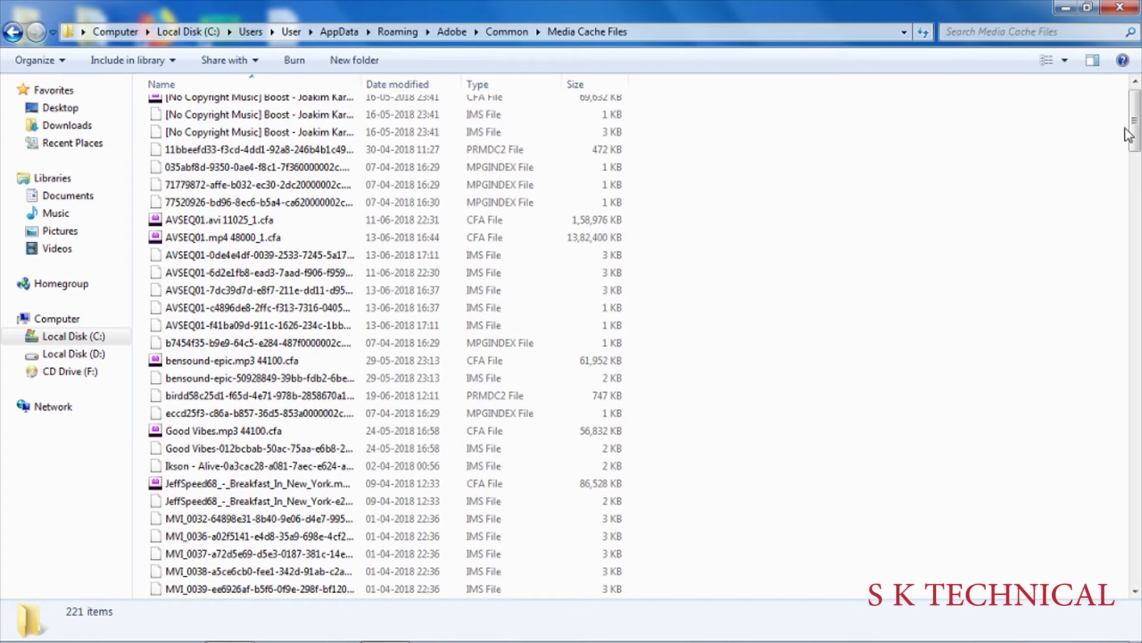
drag(1139, 143, 1138, 409)
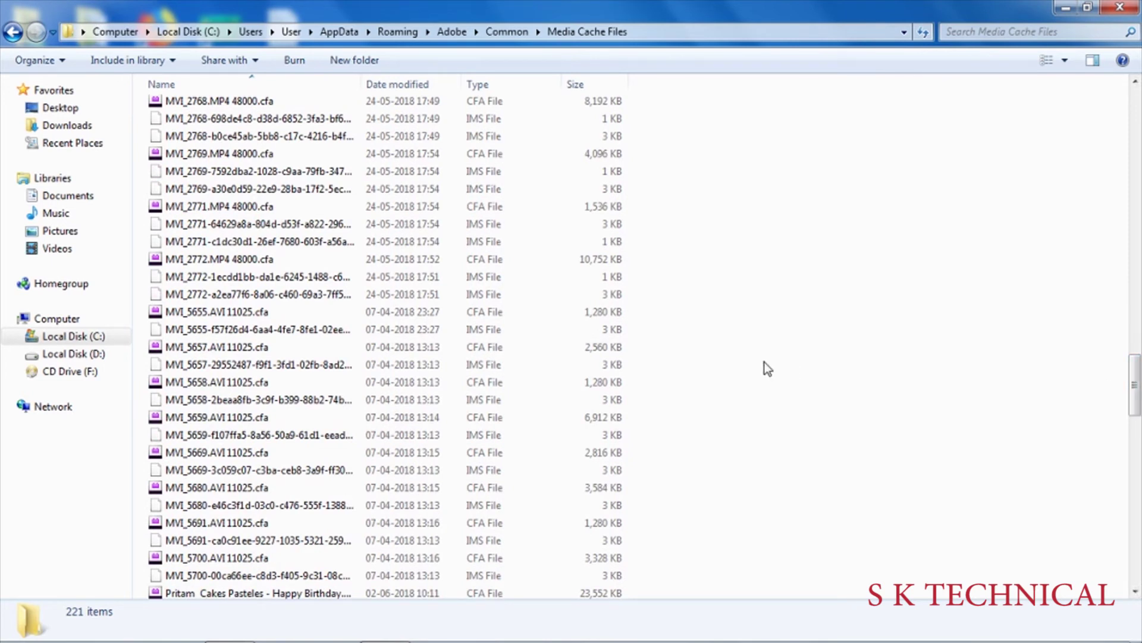
drag(1137, 389, 1138, 449)
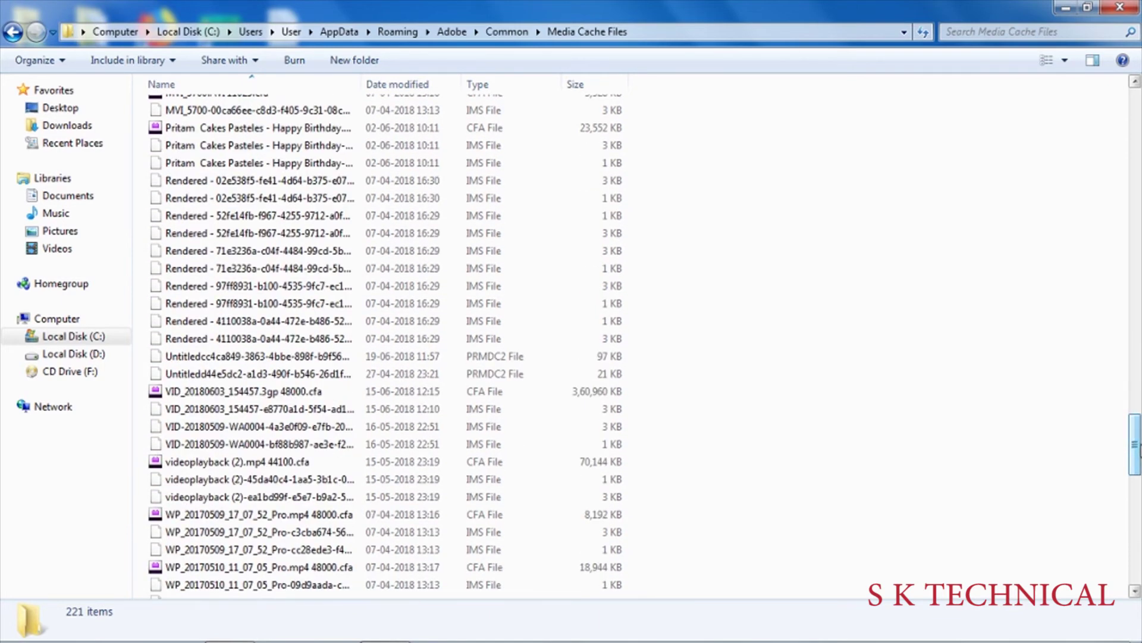
drag(1136, 449, 1137, 113)
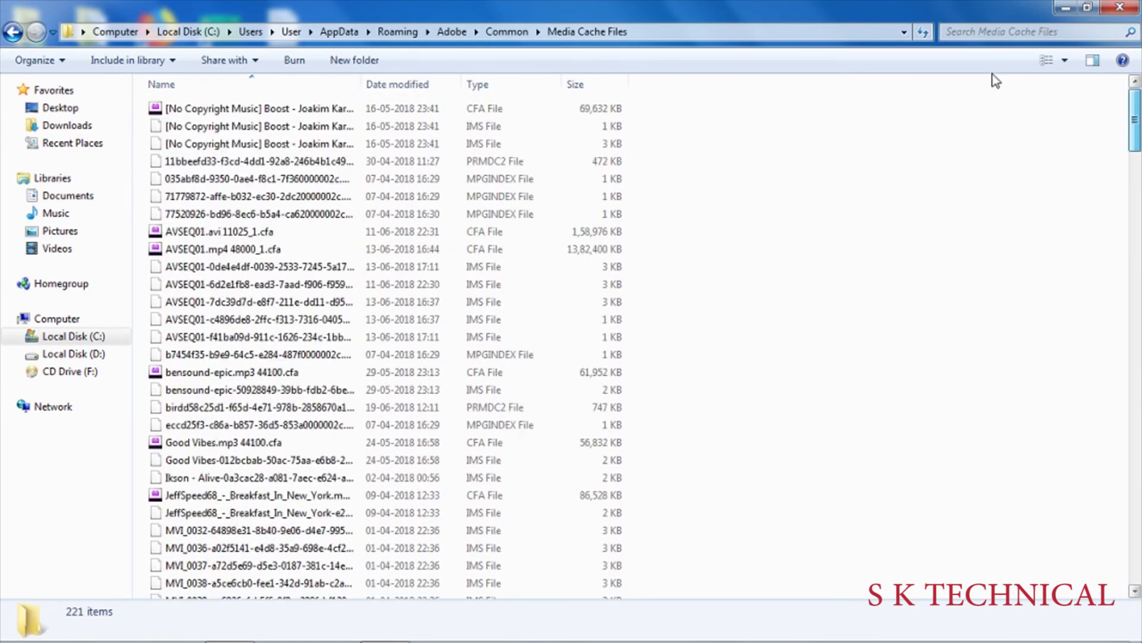
click(238, 108)
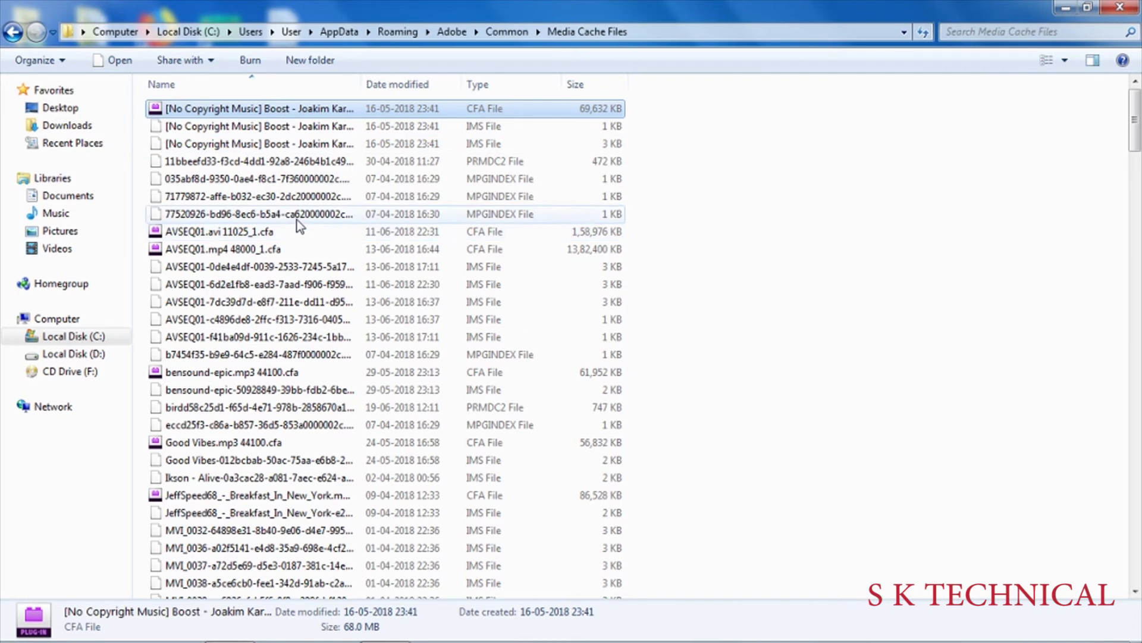
click(298, 217)
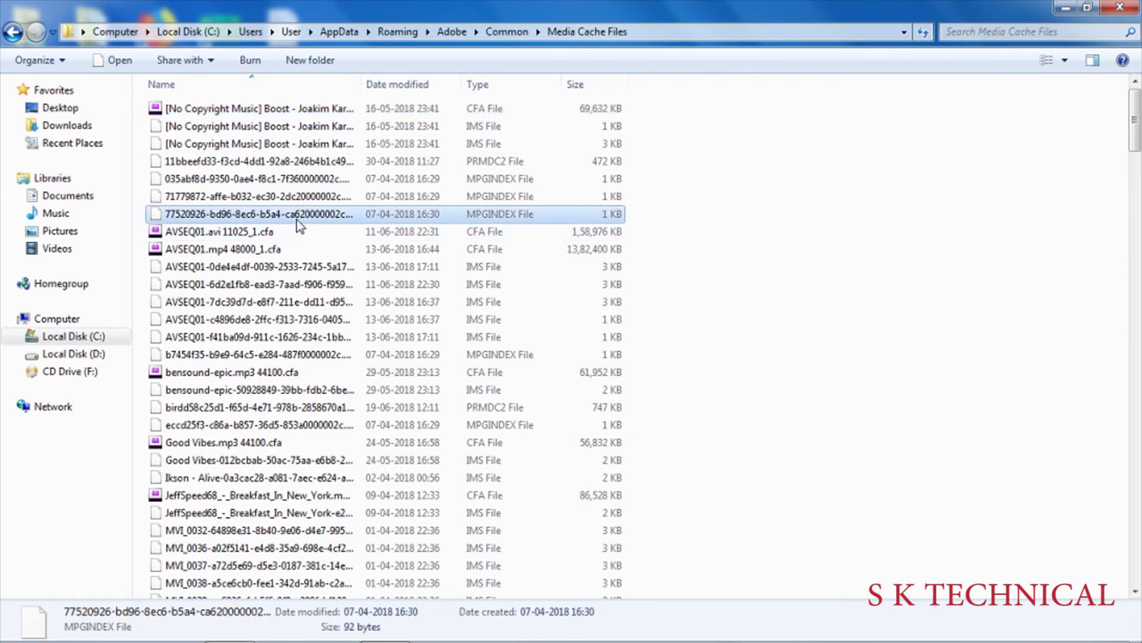
scroll(298, 220, down, 1)
scroll(295, 178, up, 1)
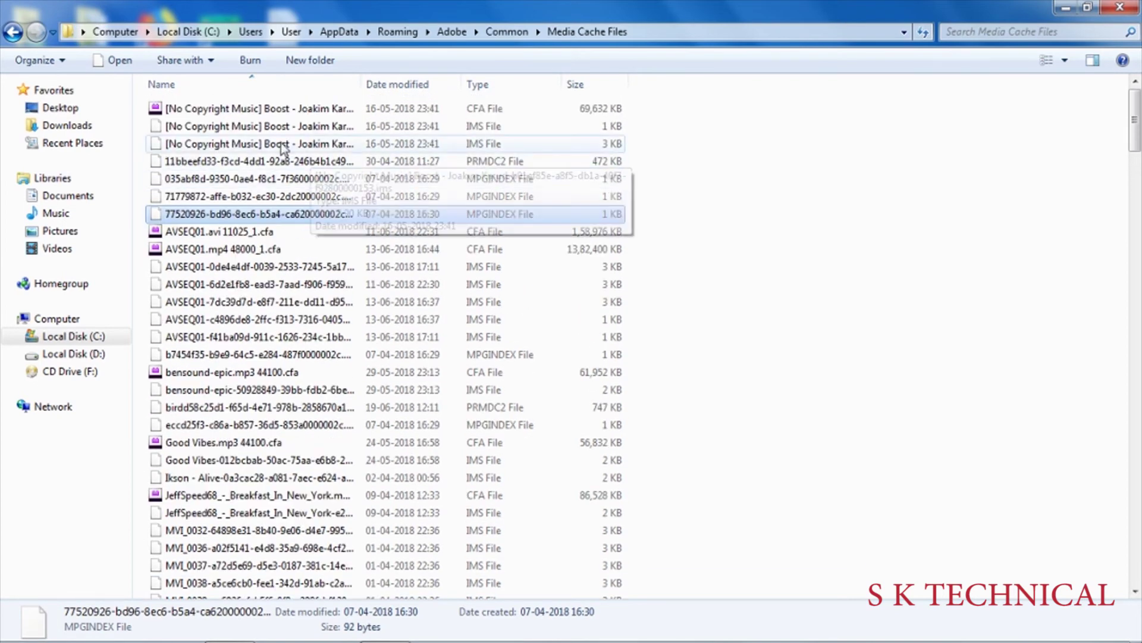
- Select all files in the Media Cache Files folder and delete them to the Recycle Bin
click(286, 109)
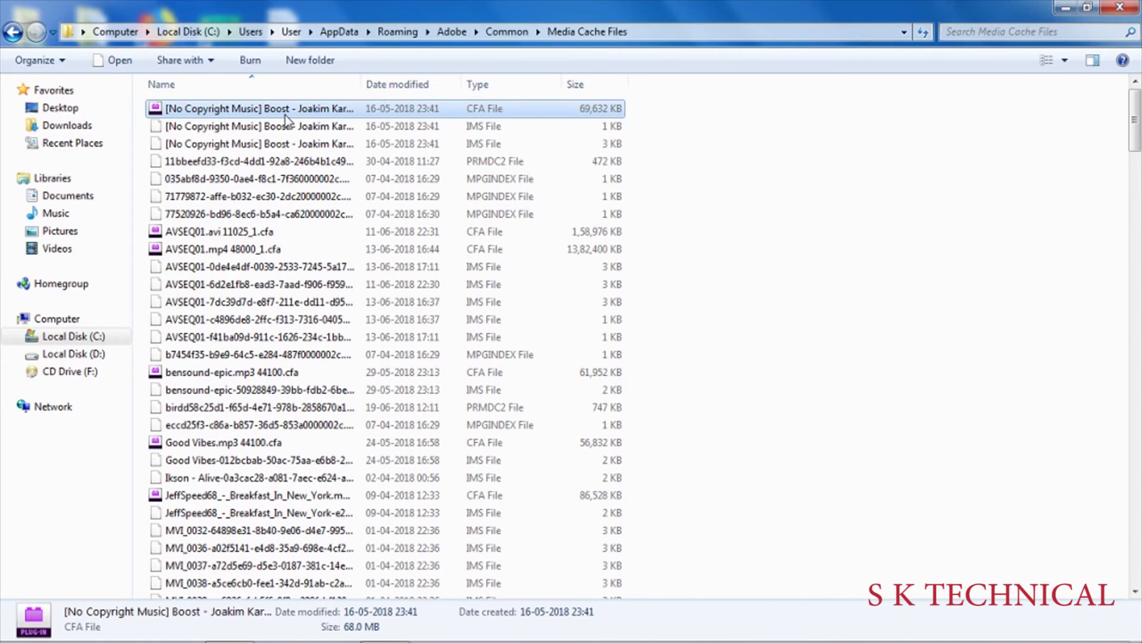
click(284, 143)
click(281, 115)
key(ctrl+a)
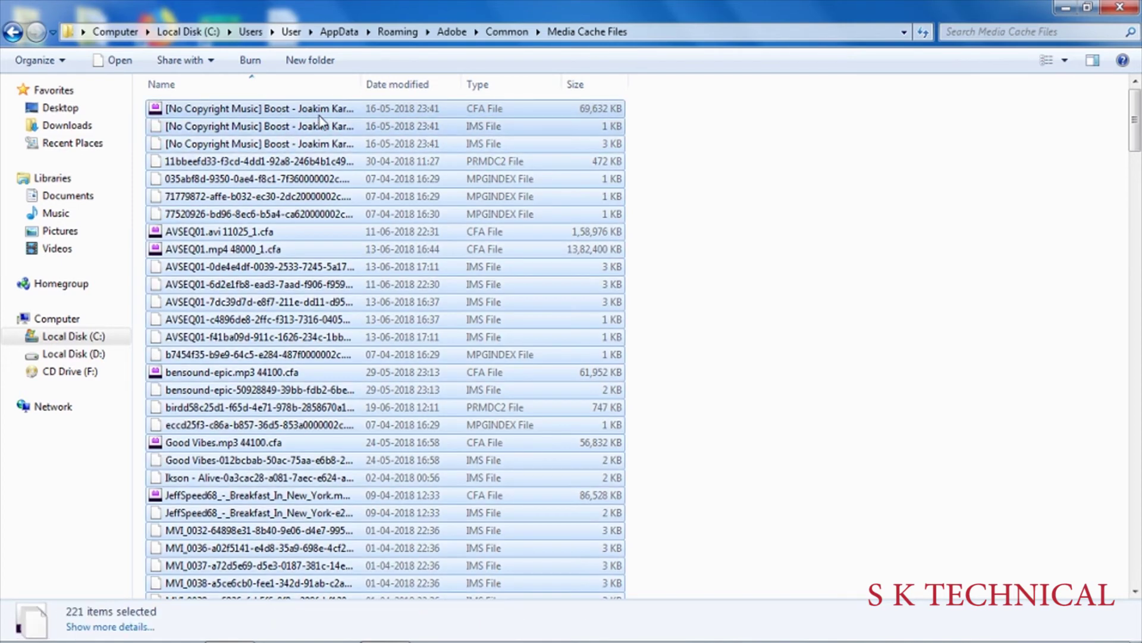
scroll(580, 327, down, 1)
scroll(580, 327, down, 2)
right_click(394, 224)
click(473, 502)
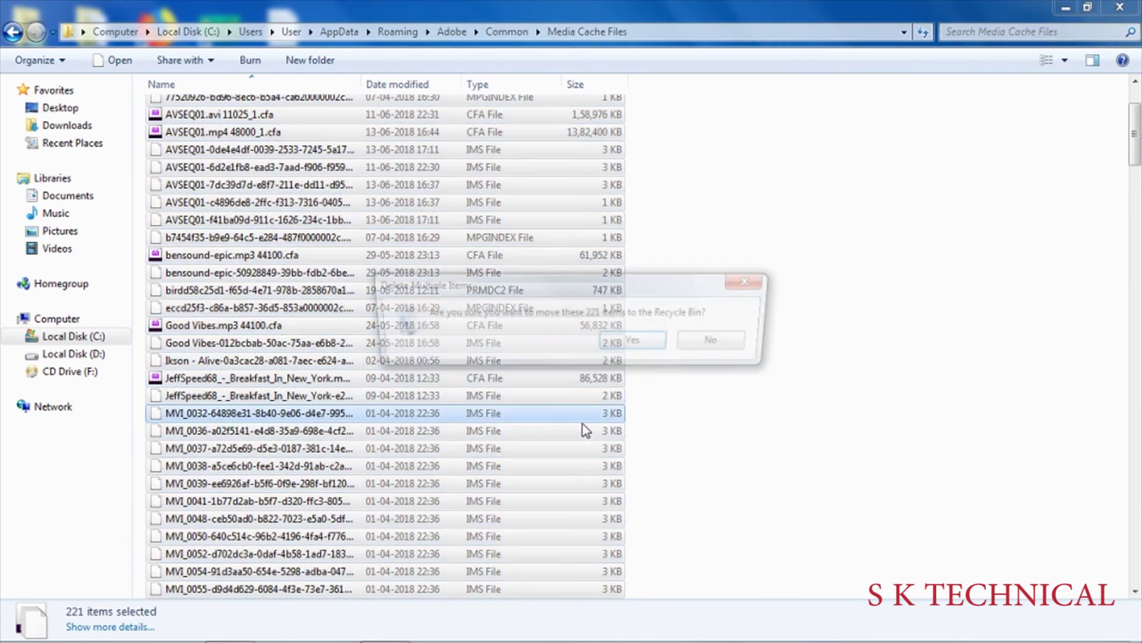
drag(690, 296, 651, 228)
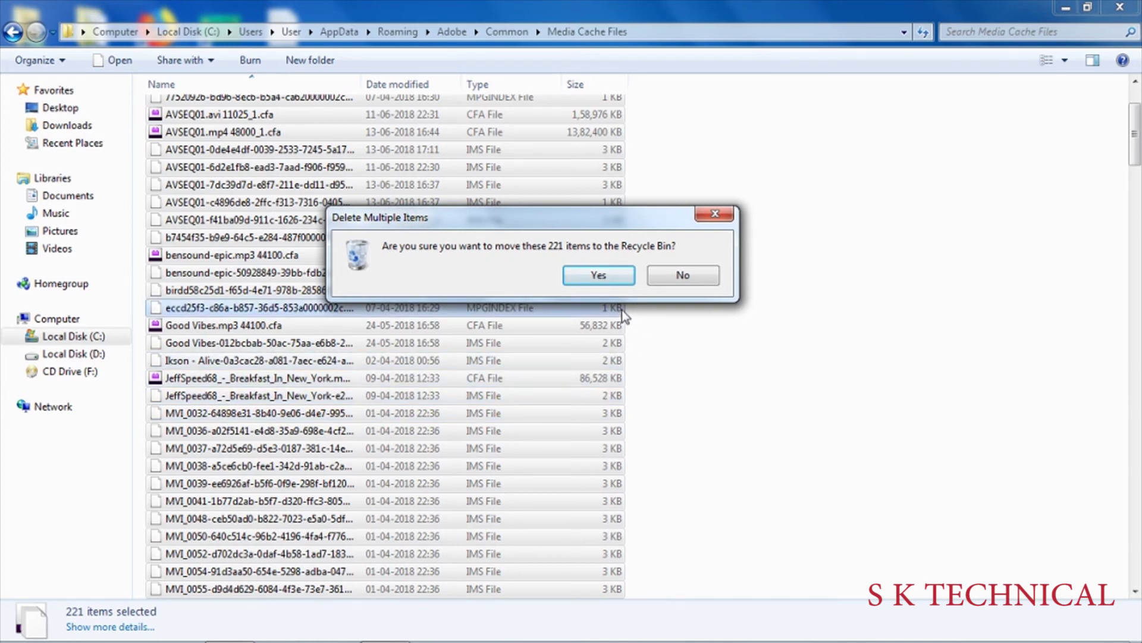
click(613, 277)
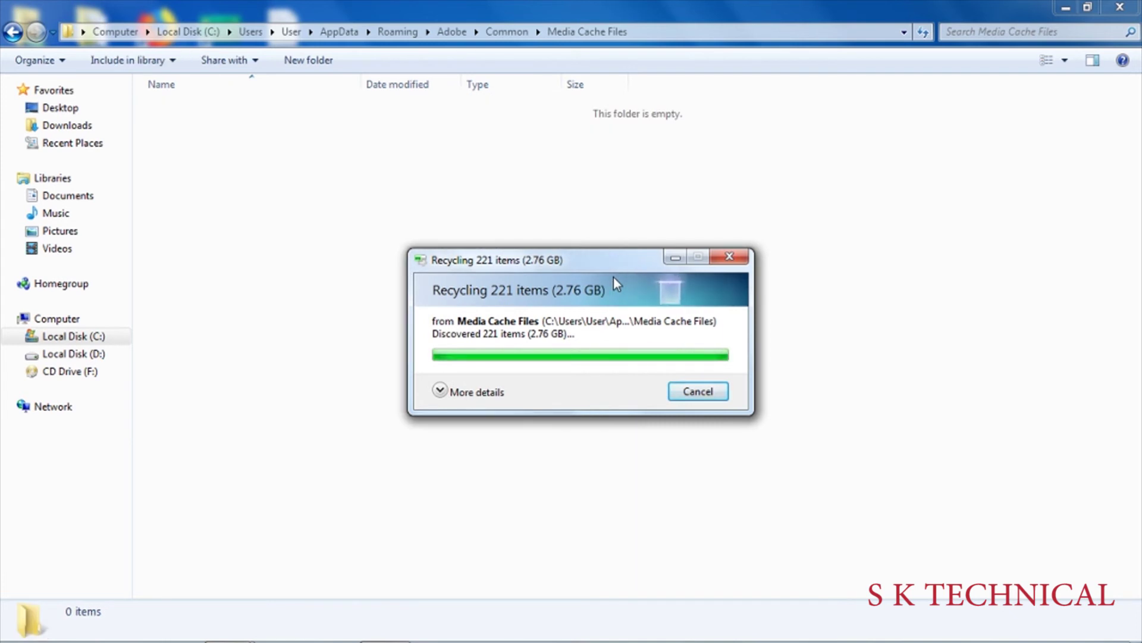
- Go back from the Media Cache Files folder to its parent and close the folder window
right_click(569, 265)
click(651, 323)
click(12, 32)
click(12, 32)
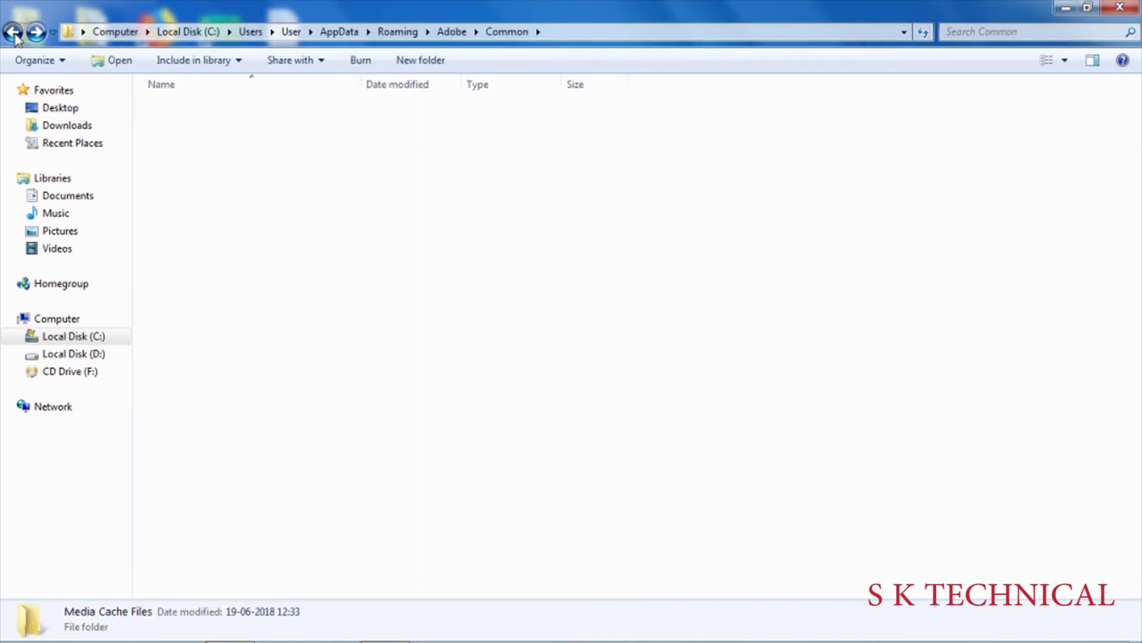
click(1132, 8)
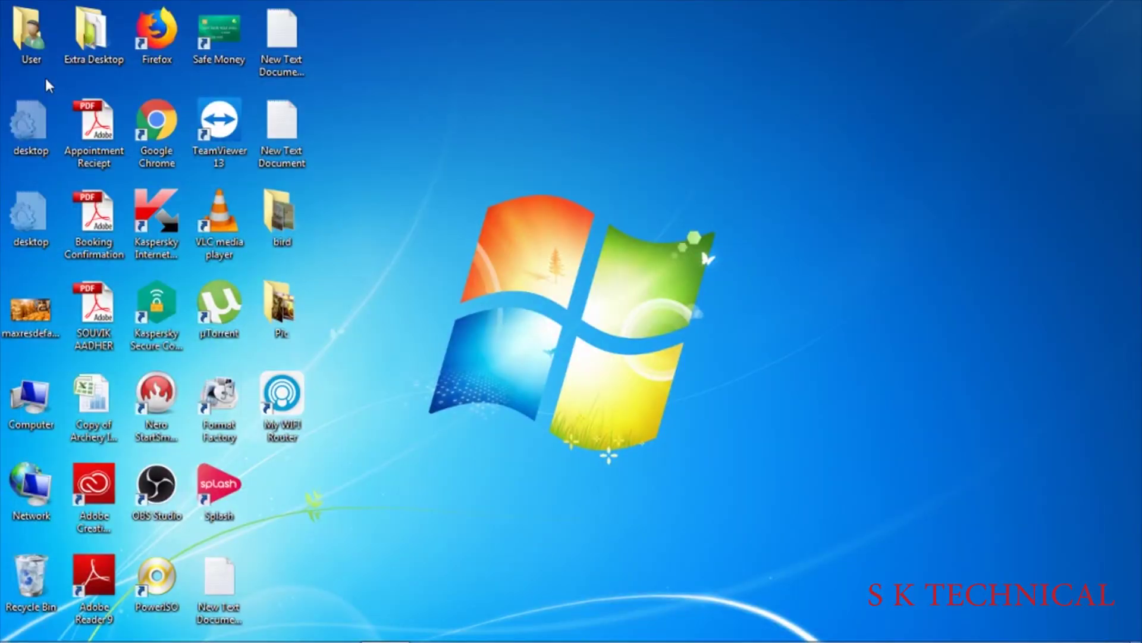
- Open Computer, refresh the drive list to check the free space on Local Disk (C:), and close the window
double_click(40, 407)
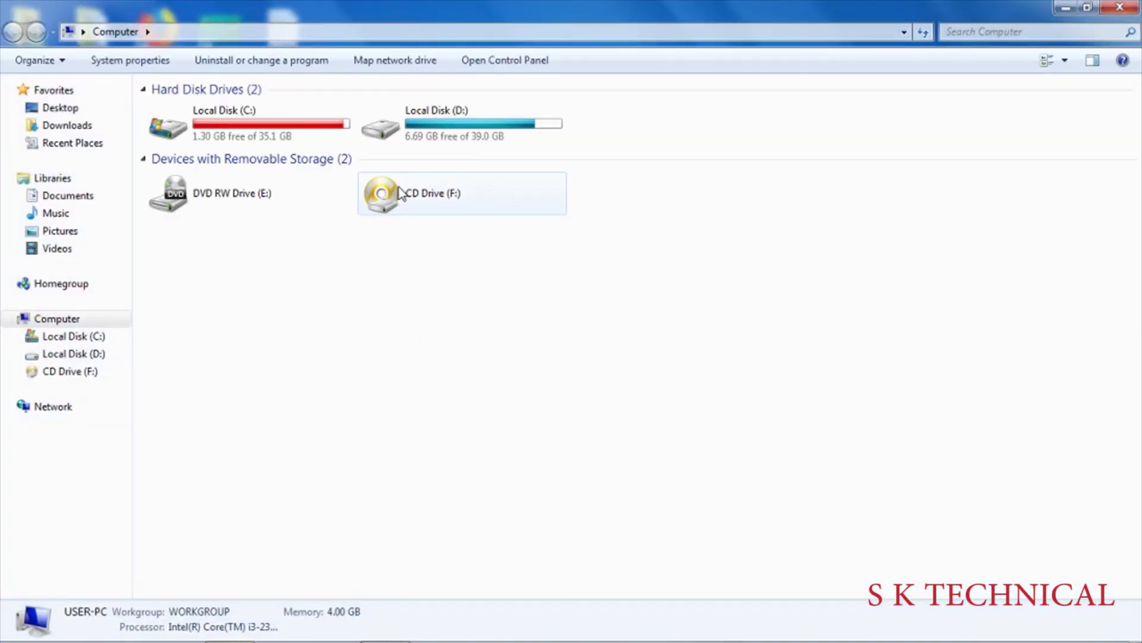
right_click(385, 297)
click(448, 362)
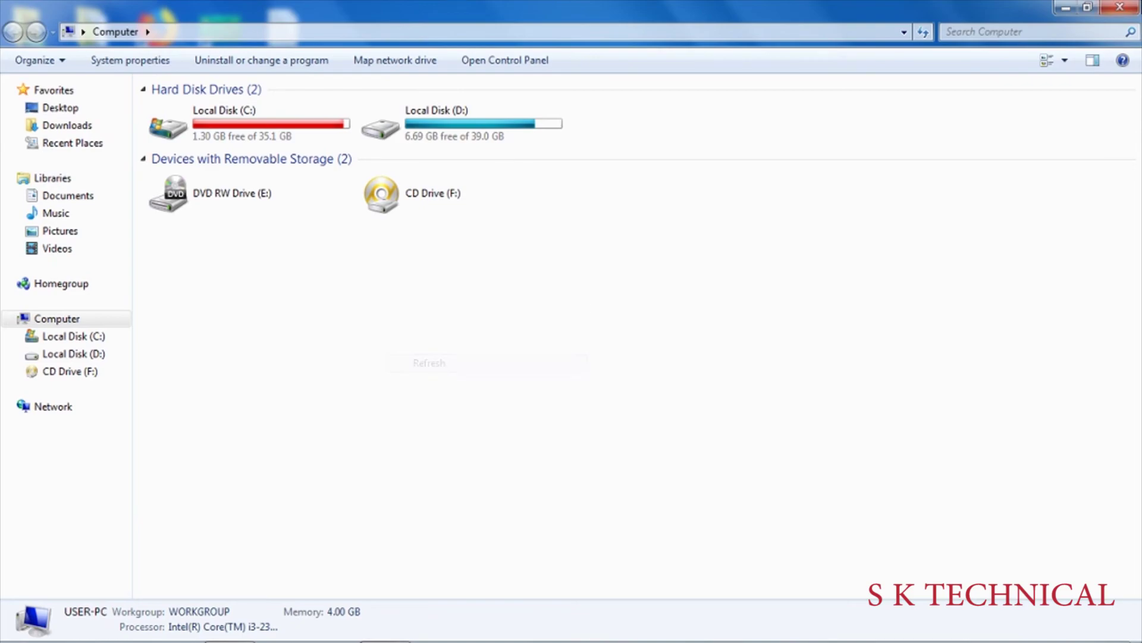
click(1122, 8)
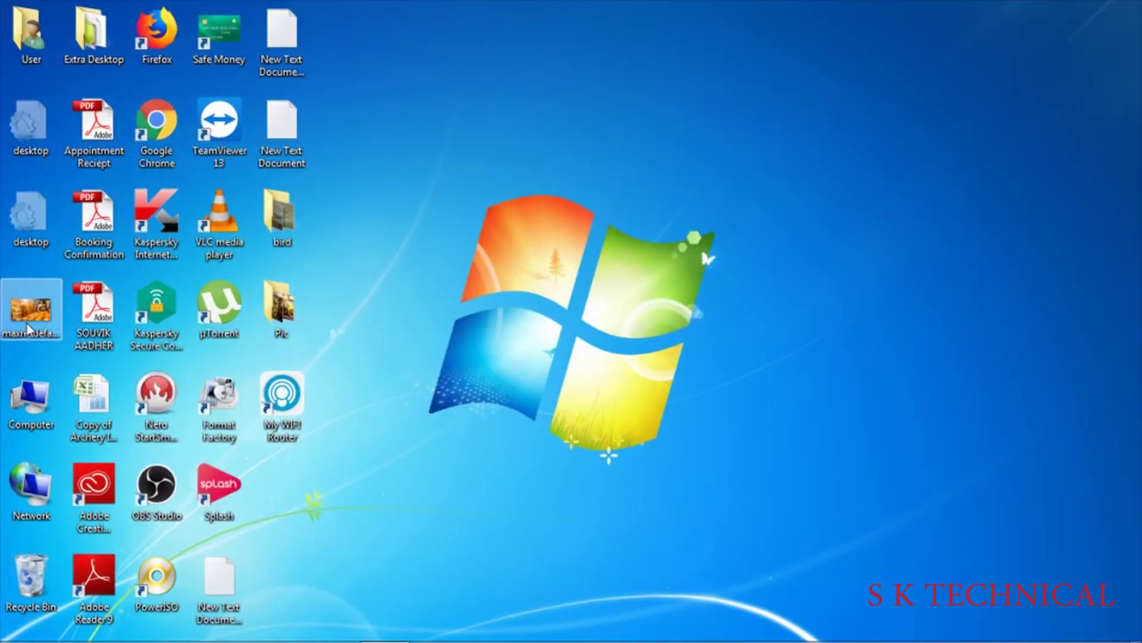
- Empty the Recycle Bin on the desktop and confirm the permanent deletion
right_click(30, 577)
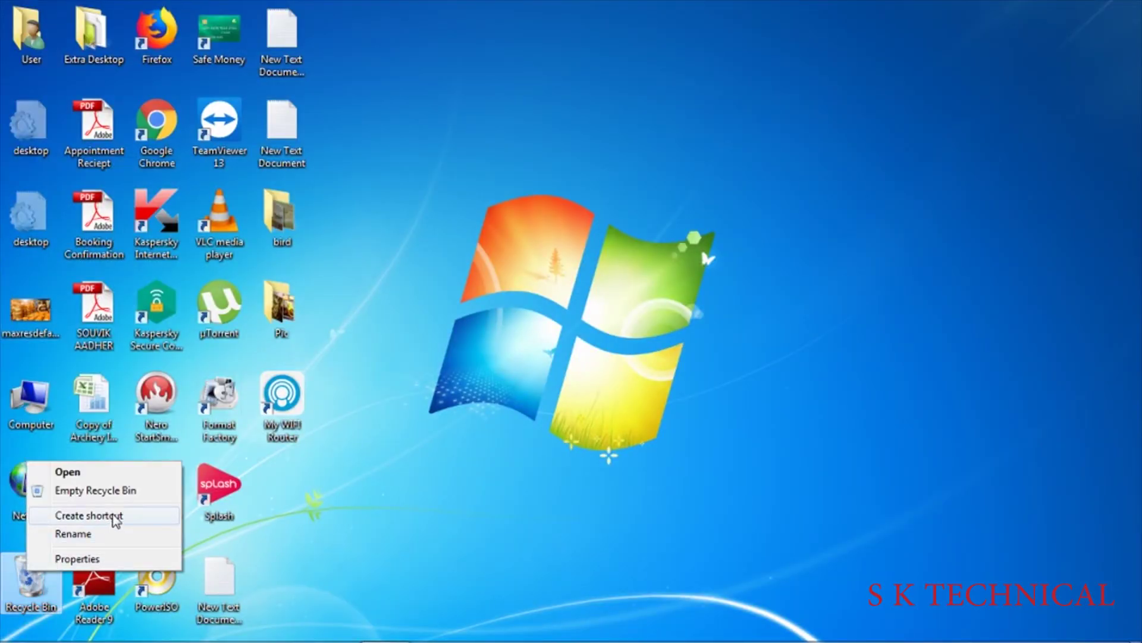
click(119, 490)
click(645, 347)
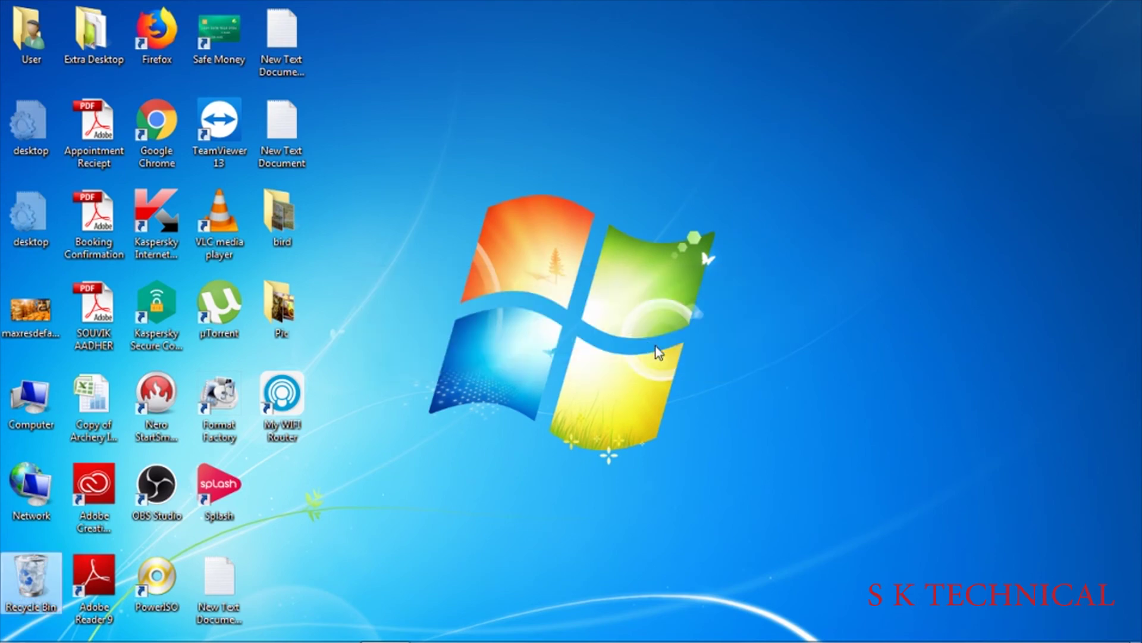
- Refresh the desktop, open Computer and check the free space on Local Disk (C:)
right_click(538, 51)
click(607, 98)
double_click(33, 418)
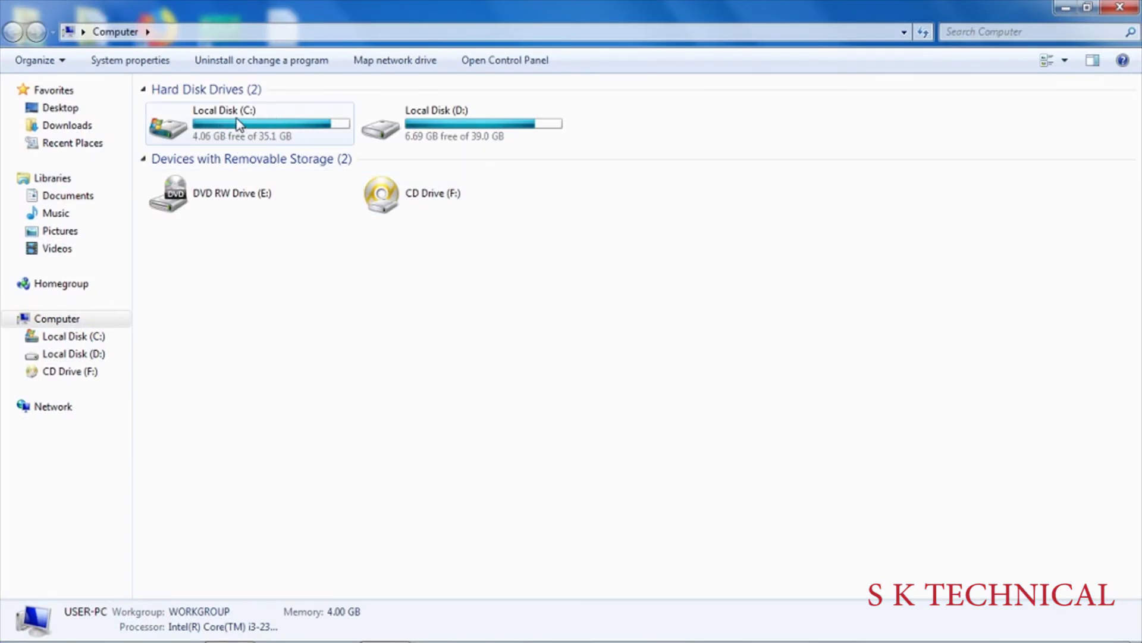
double_click(290, 126)
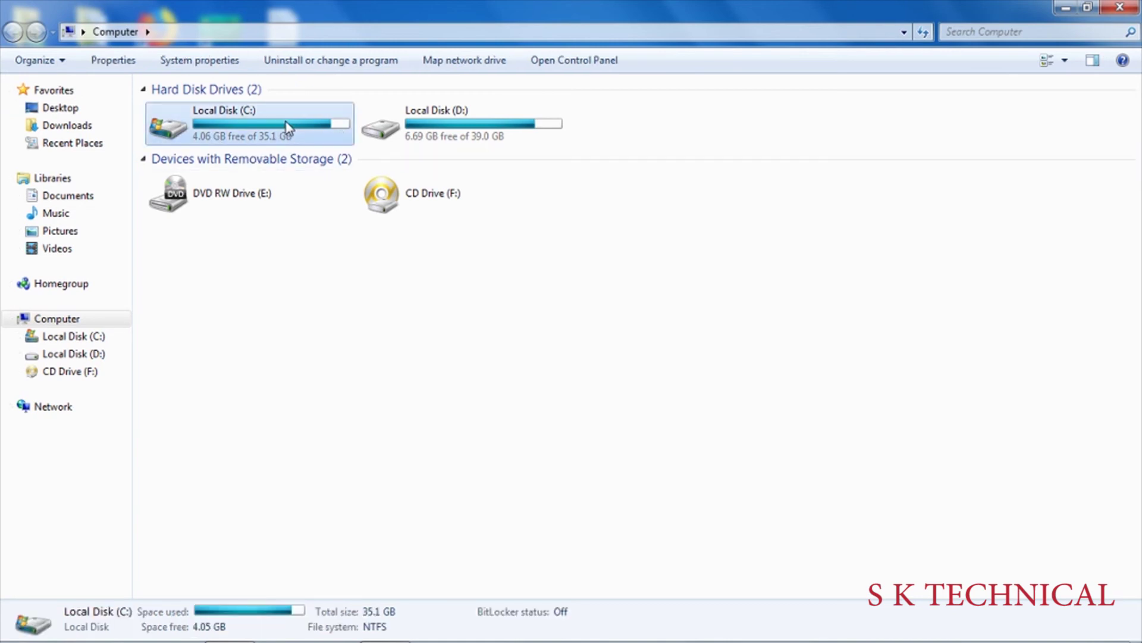
click(289, 123)
click(13, 32)
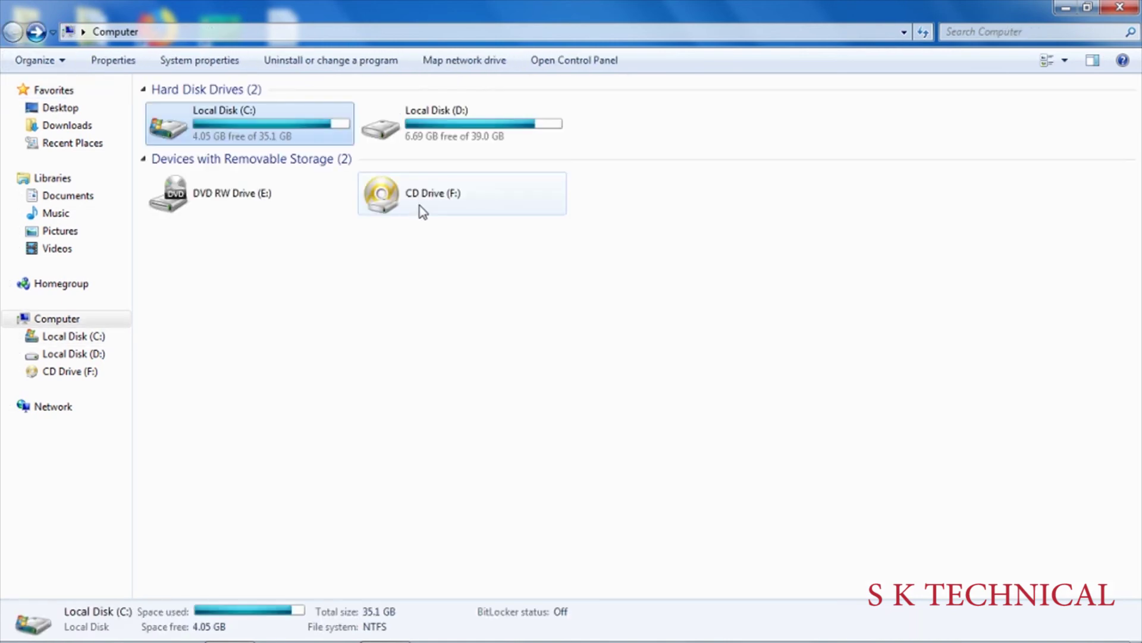
- Browse Local Disk (C:) through Users to the All Users folder and look through its subfolders
double_click(286, 138)
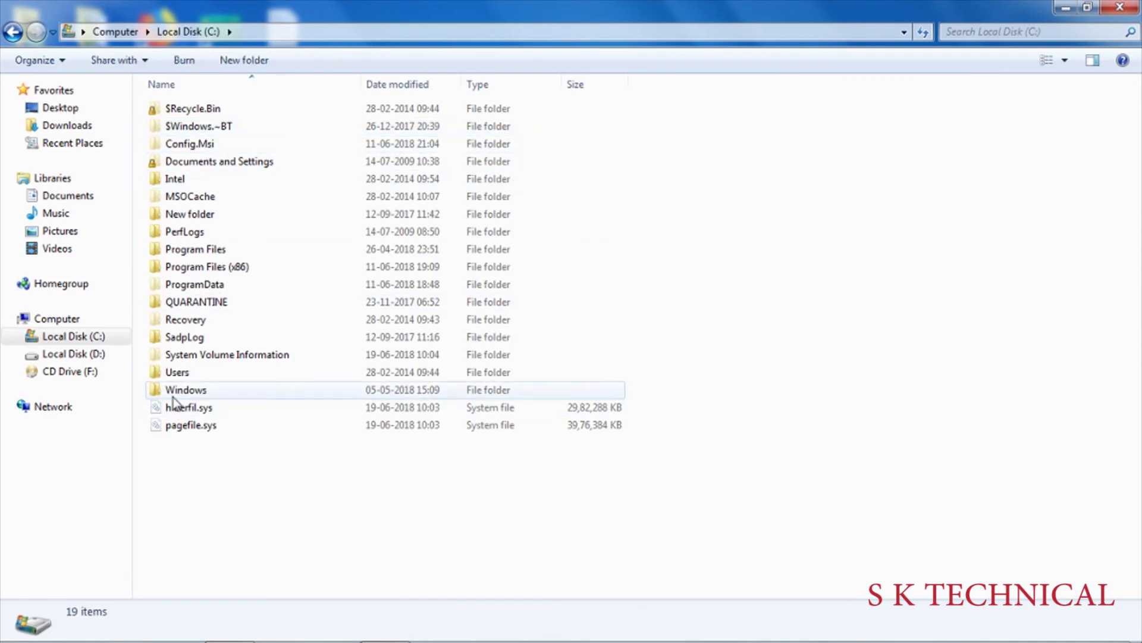
double_click(189, 373)
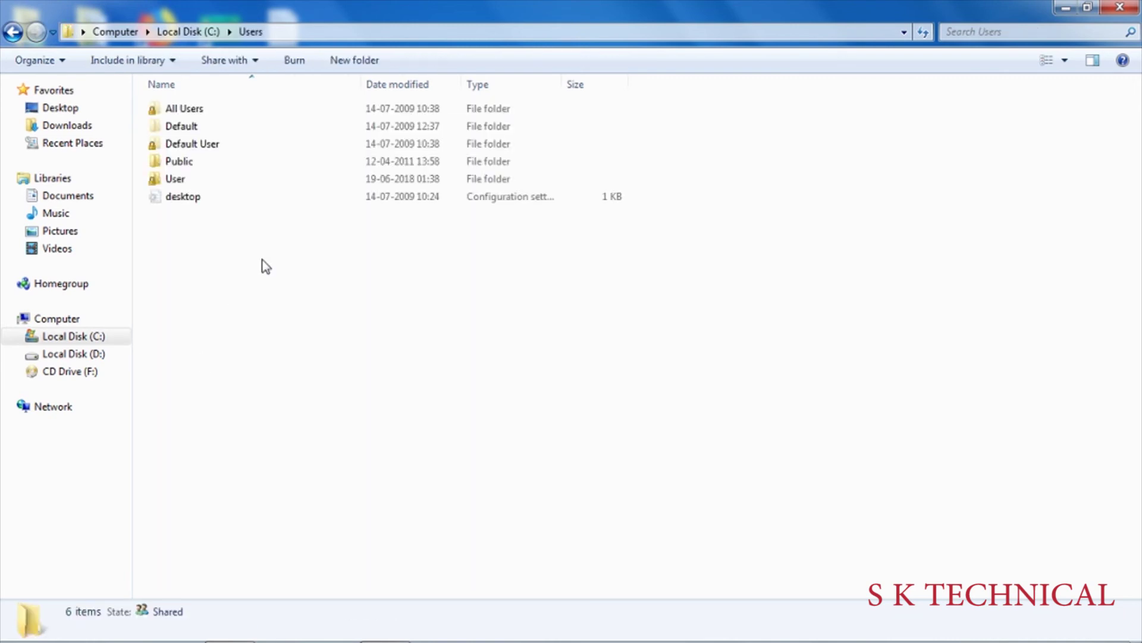
double_click(190, 110)
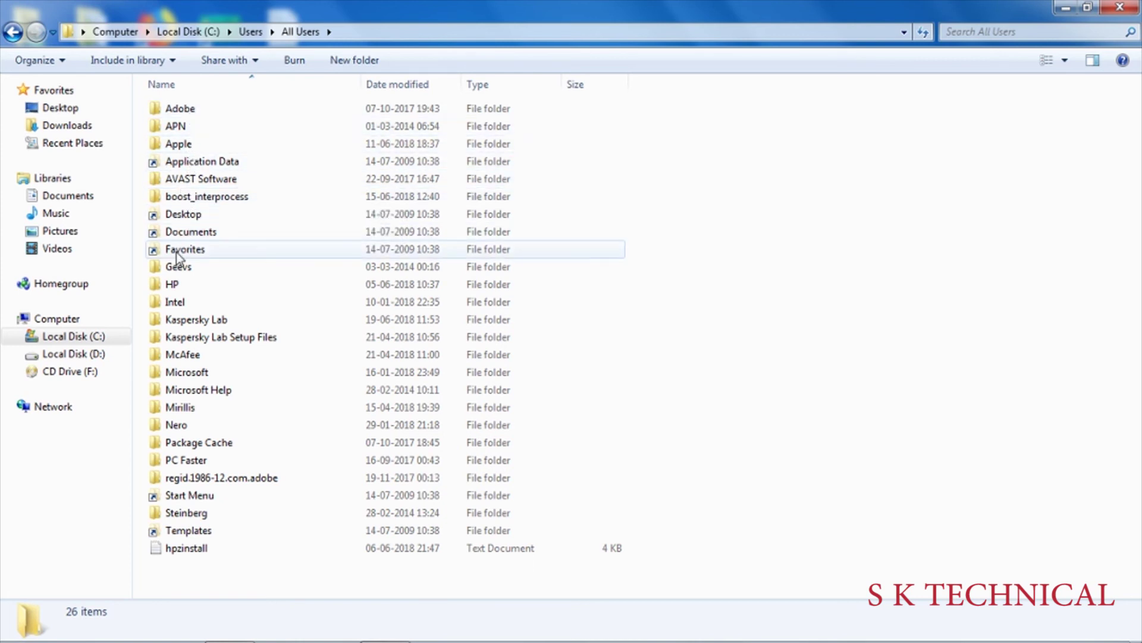
click(191, 354)
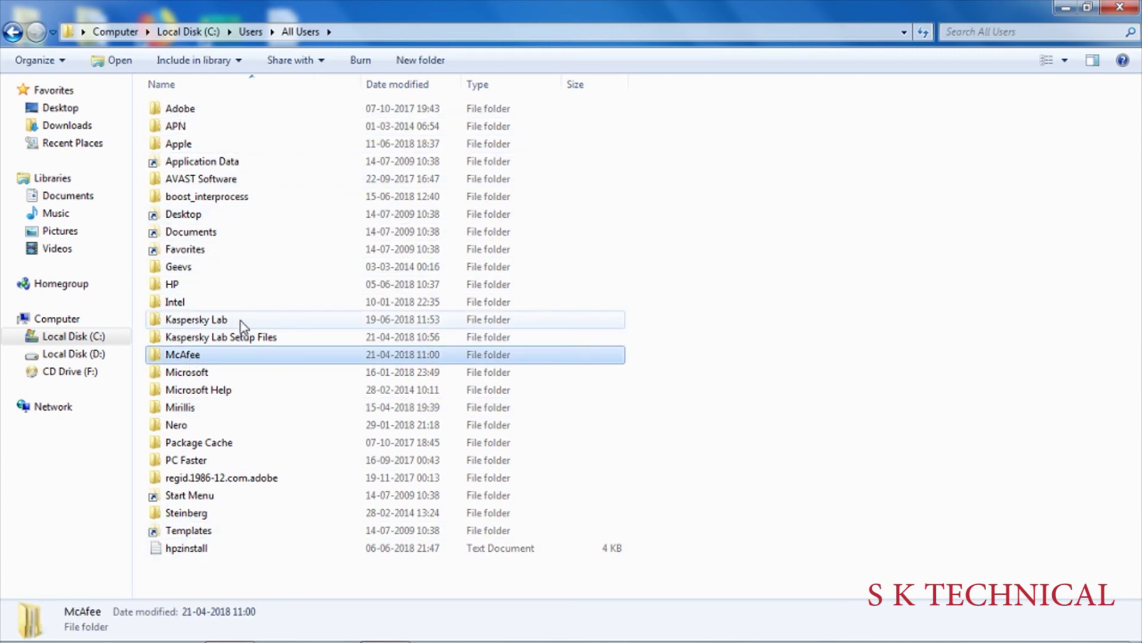
- Try to open the Application Data folder in All Users, then return to the Users folder
double_click(200, 161)
click(695, 345)
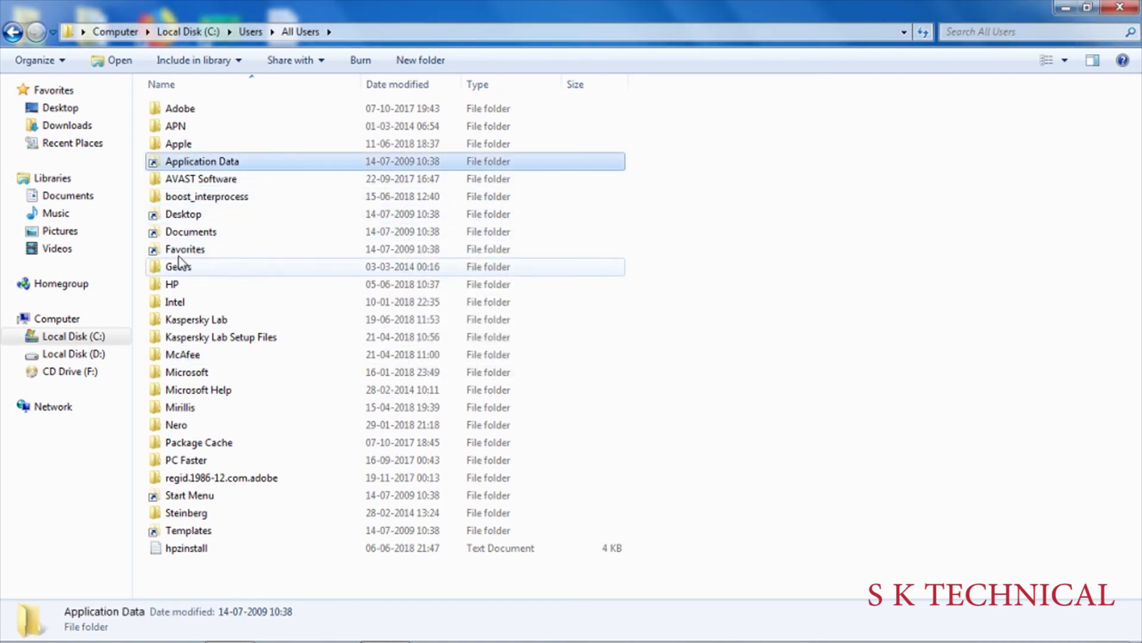
click(12, 33)
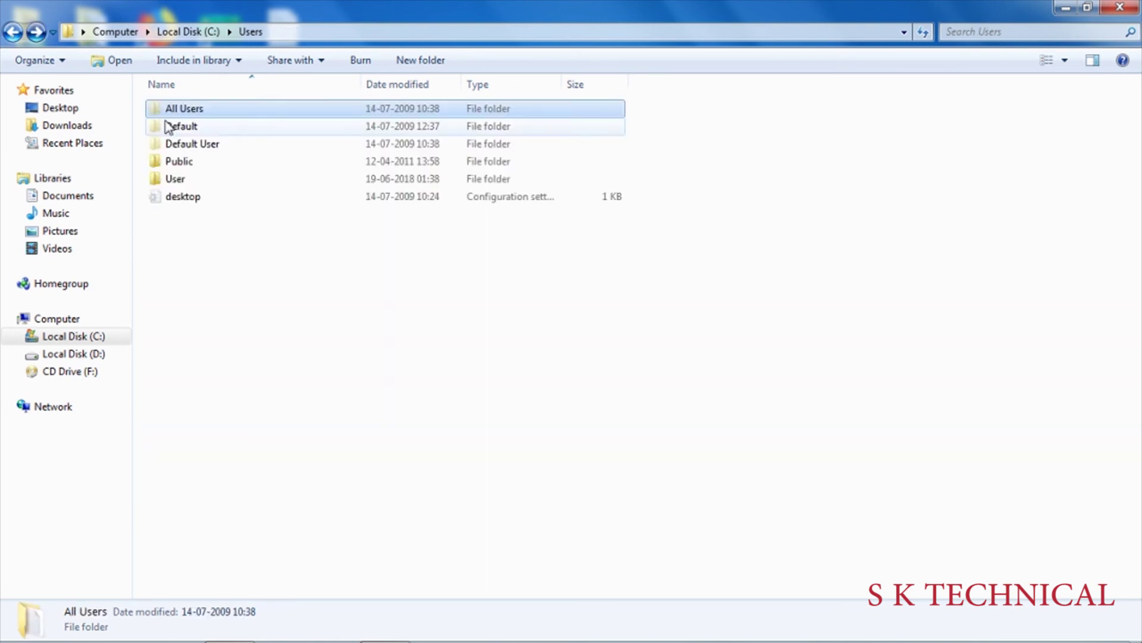
- Reopen All Users and browse through its Adobe folder into the Acrobat subfolder
double_click(180, 110)
double_click(183, 112)
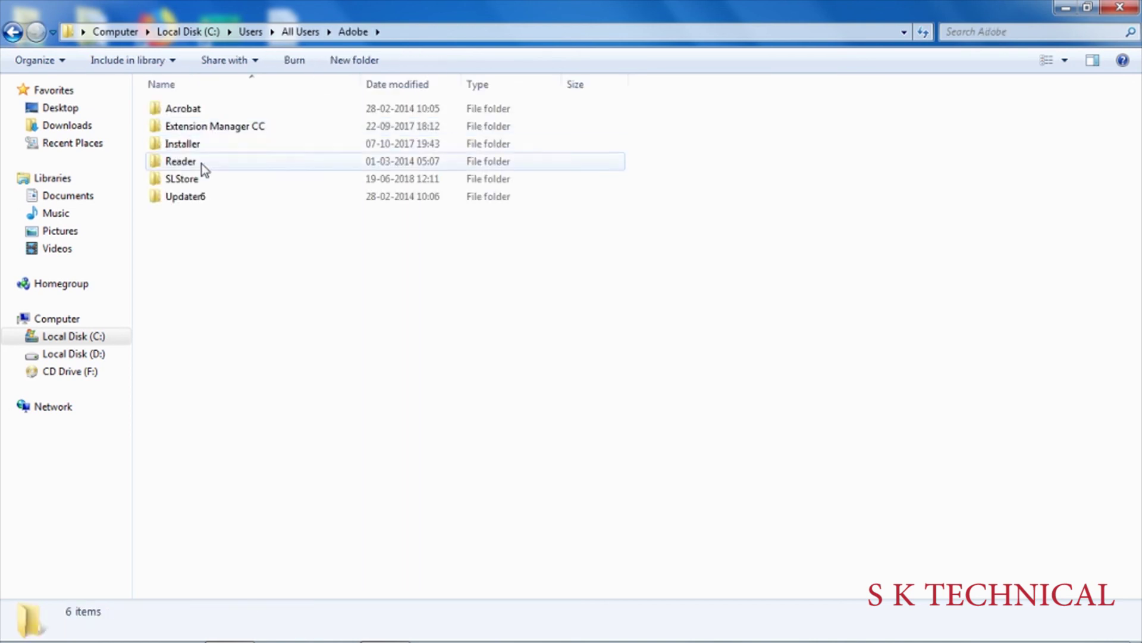
click(197, 111)
double_click(198, 113)
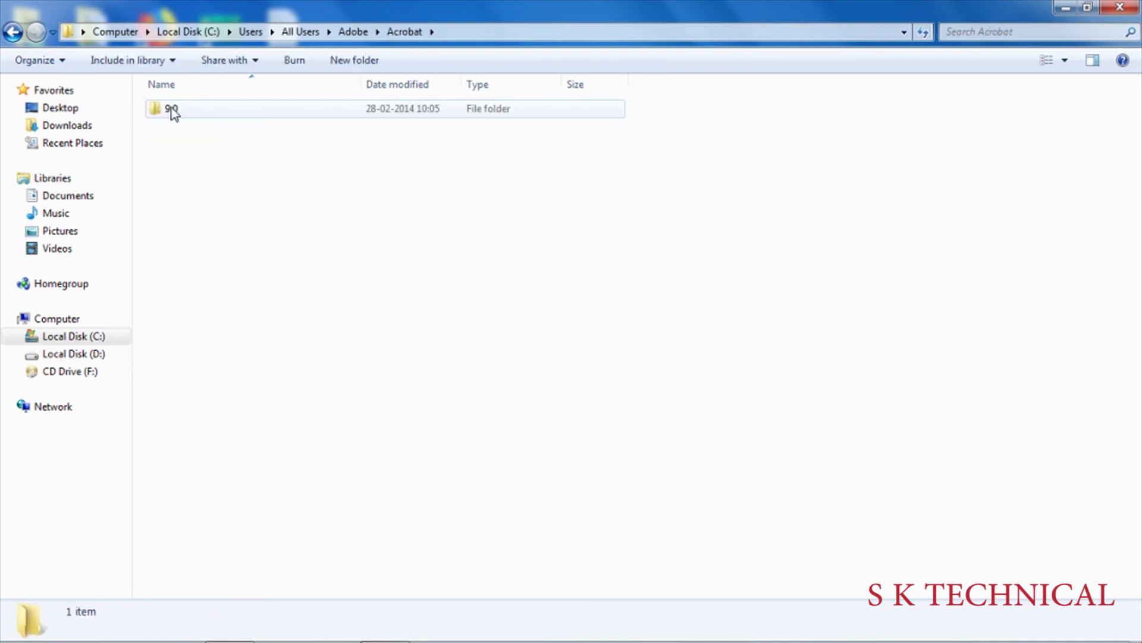
- Go back from the Acrobat folder to the root of Local Disk (C:) and close the folder window
click(22, 34)
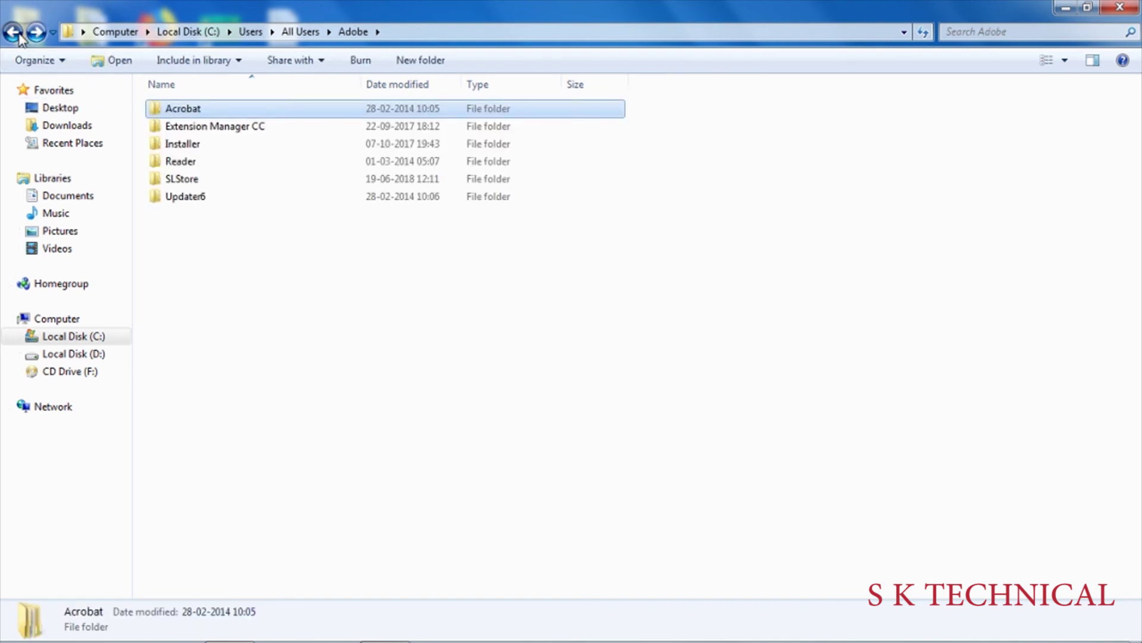
click(21, 35)
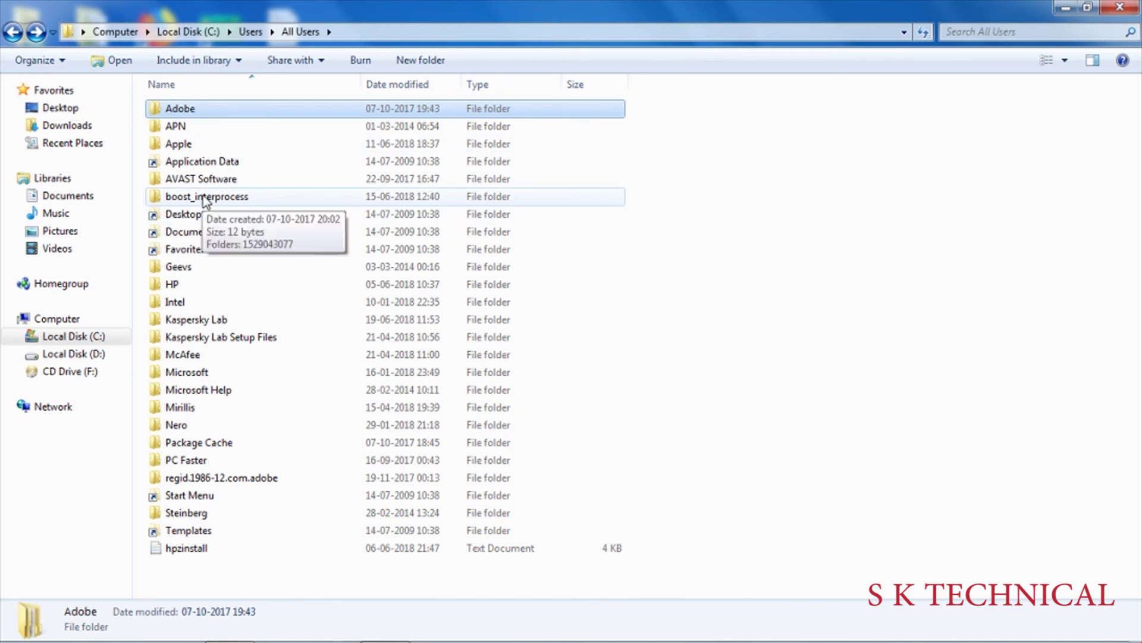
click(21, 35)
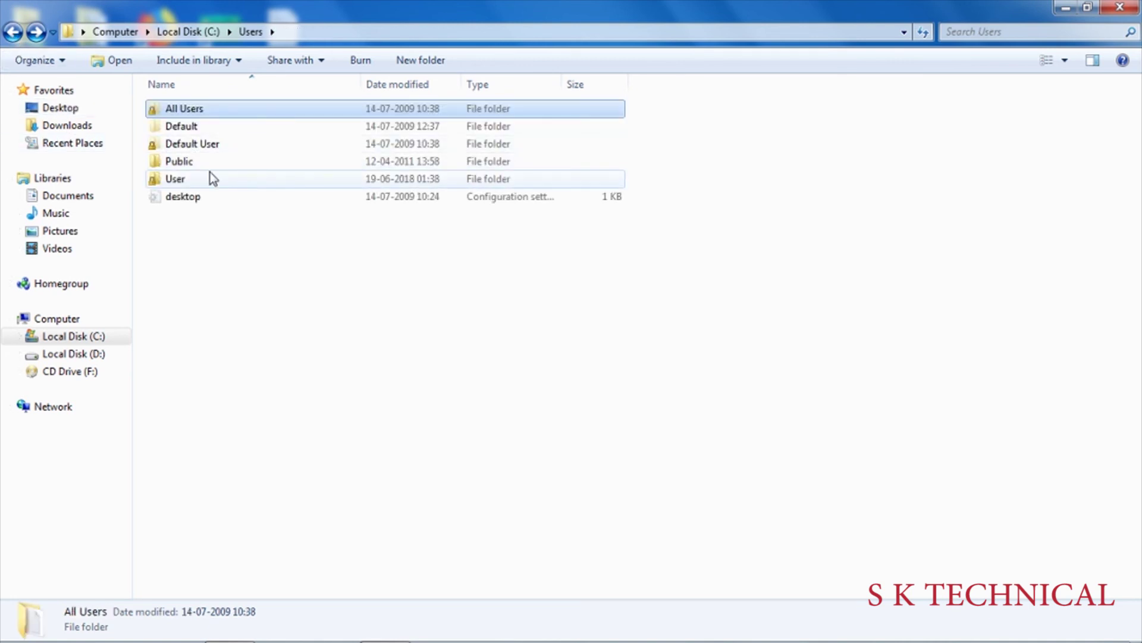
click(13, 33)
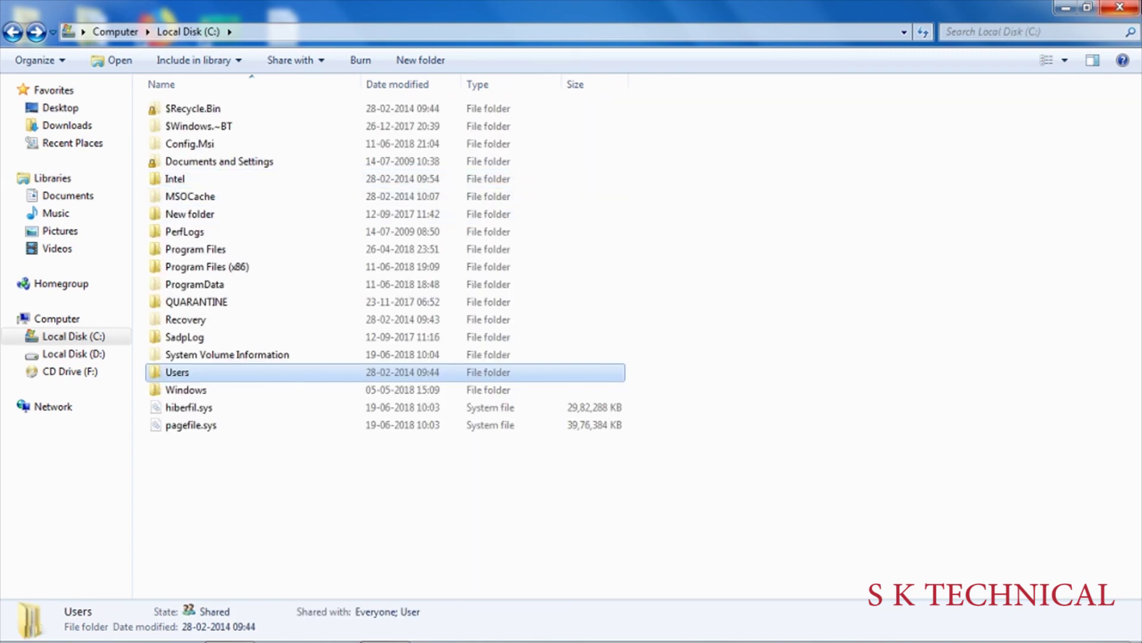
click(1120, 7)
click(753, 97)
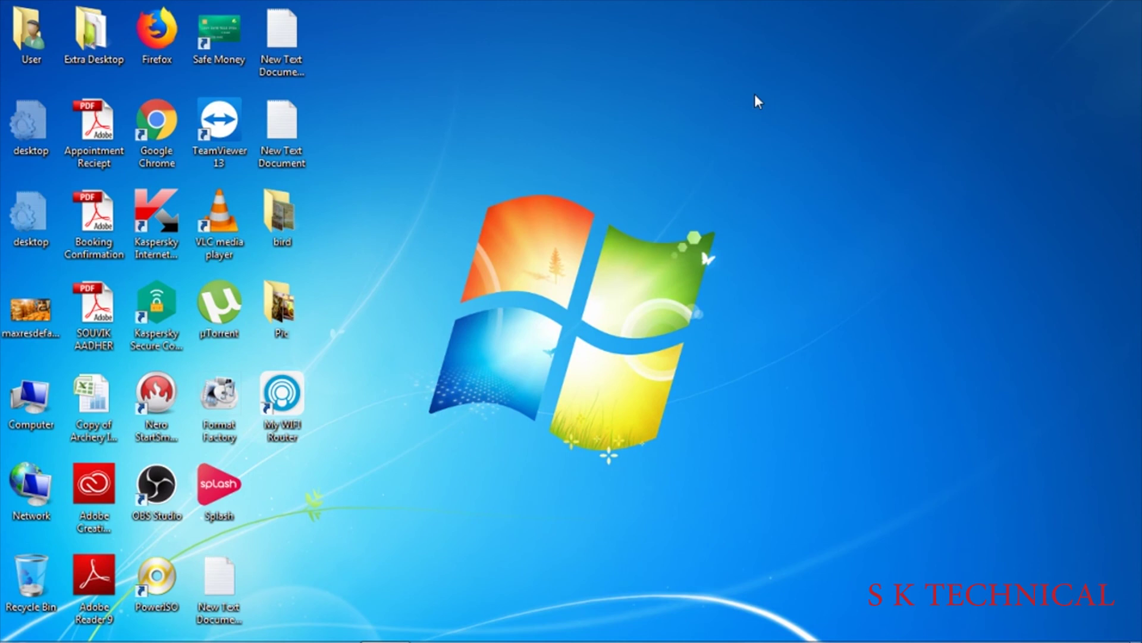
right_click(754, 94)
click(834, 141)
right_click(802, 123)
click(741, 85)
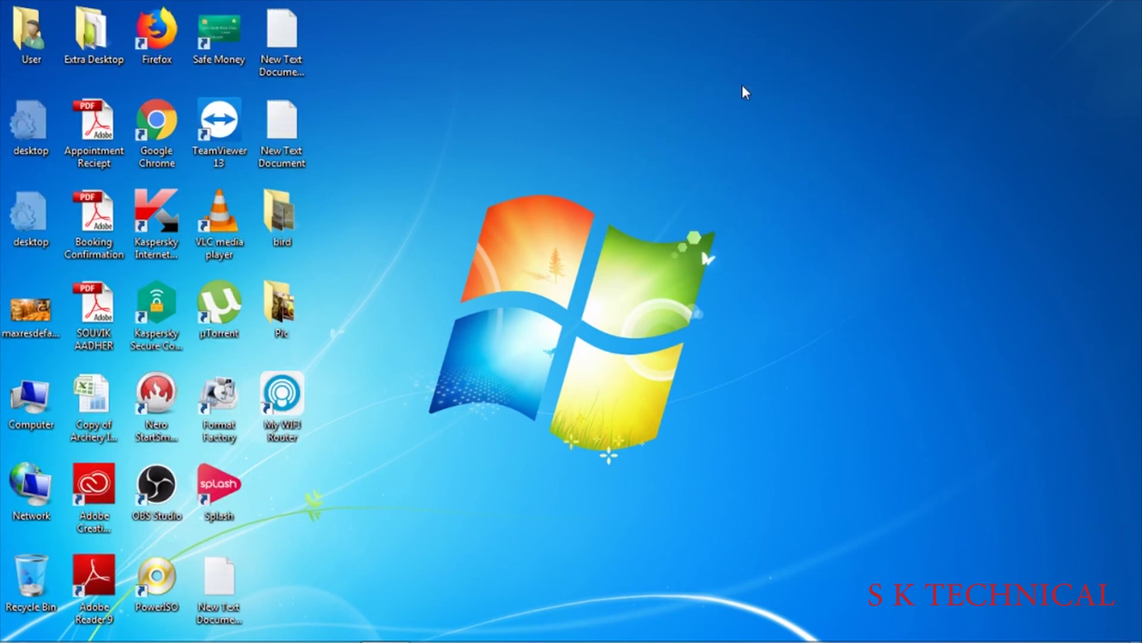
double_click(30, 402)
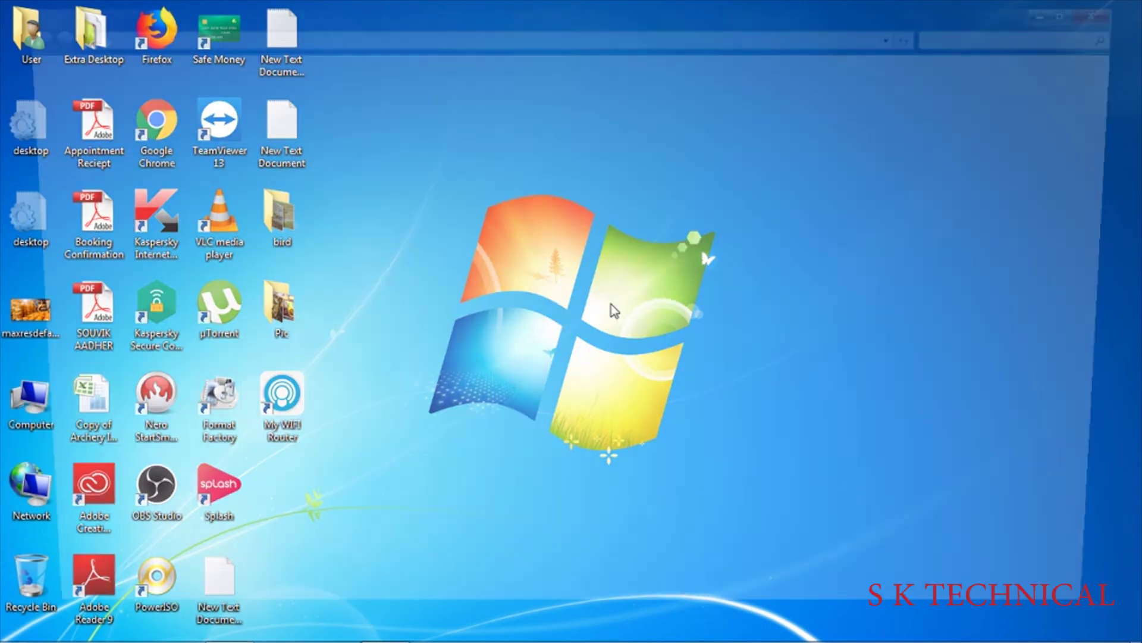
key(alt+F4)
right_click(596, 219)
click(674, 269)
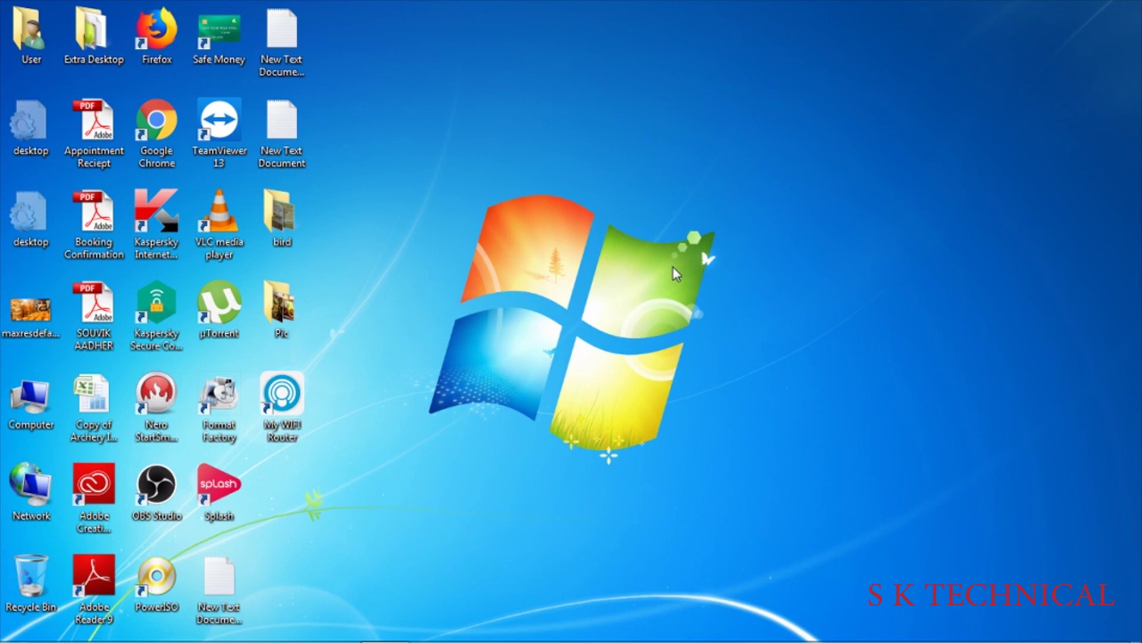
right_click(645, 218)
click(678, 267)
right_click(615, 238)
click(671, 288)
right_click(539, 105)
click(624, 154)
right_click(595, 156)
click(650, 198)
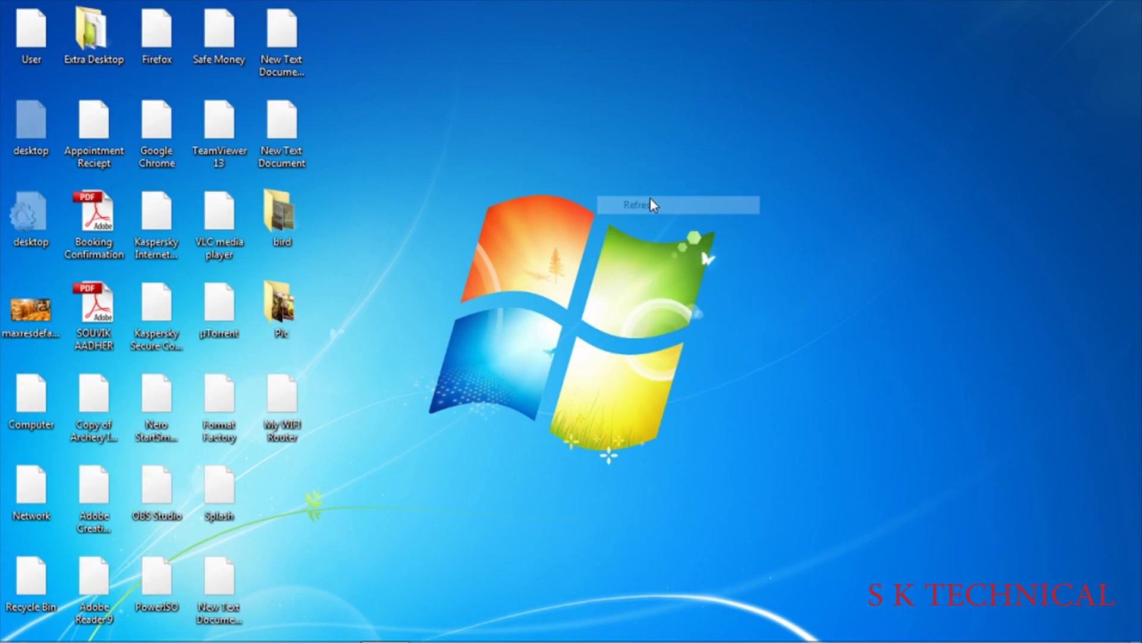